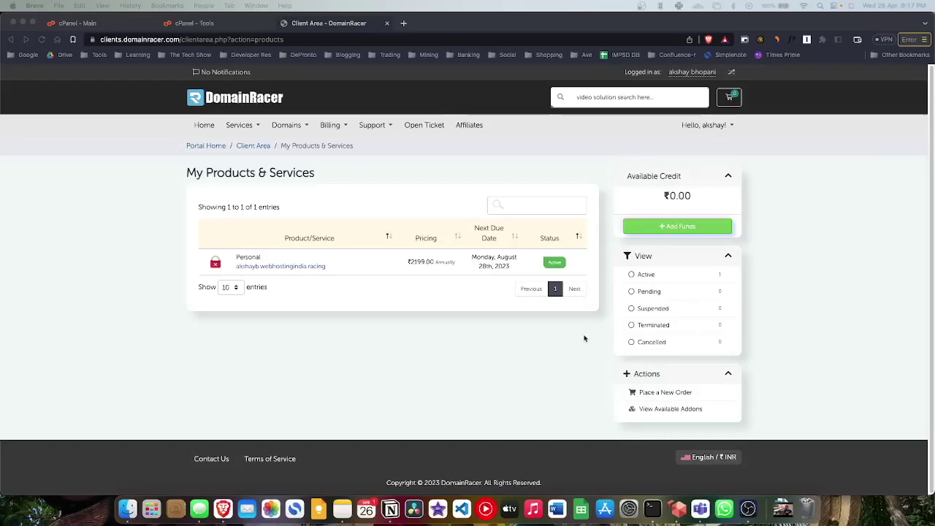
# Switch to the Namecheap cPanel and open WordPress in its Softaculous Apps Installer.
pyautogui.scroll(-1, 398, 335)
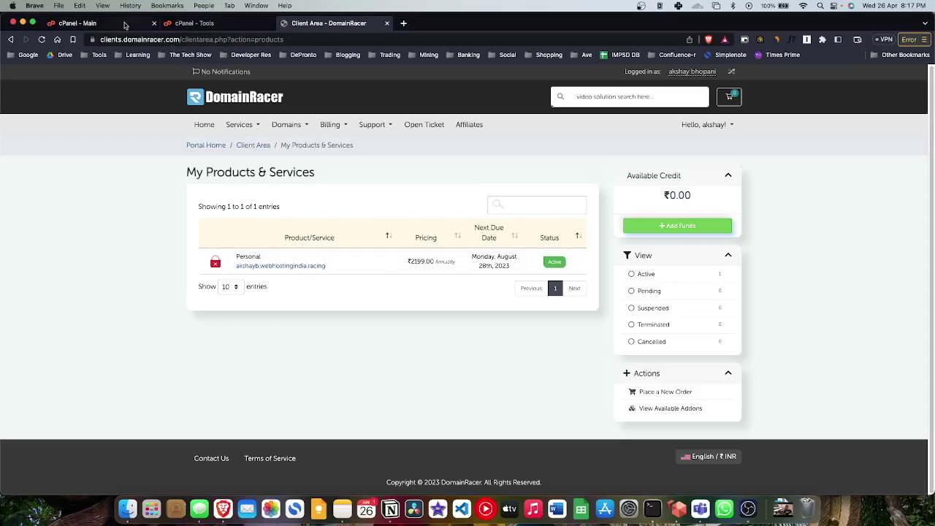
pyautogui.click(93, 23)
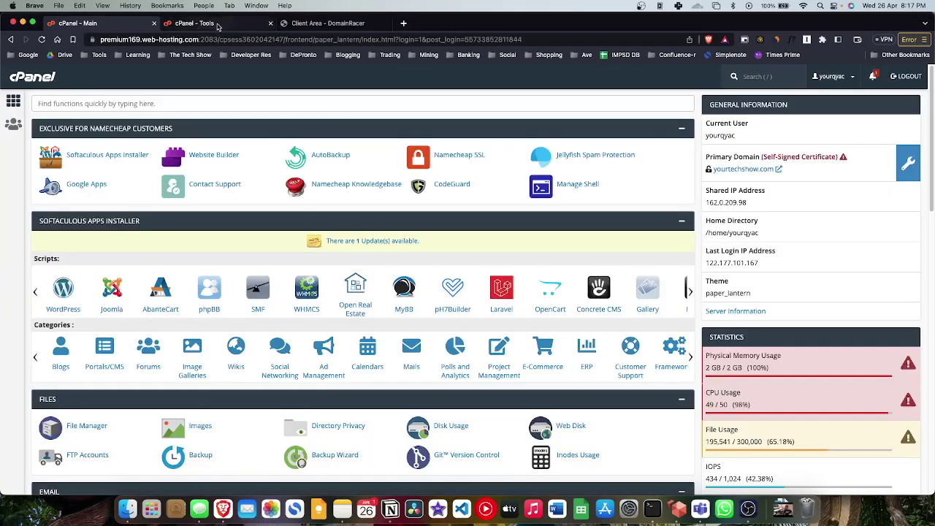
pyautogui.click(217, 25)
pyautogui.click(121, 30)
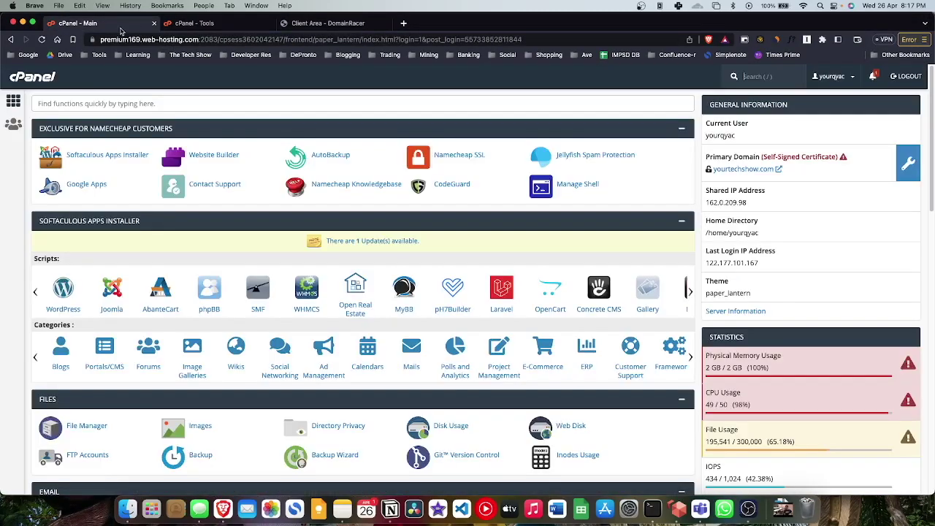
pyautogui.scroll(-2, 763, 292)
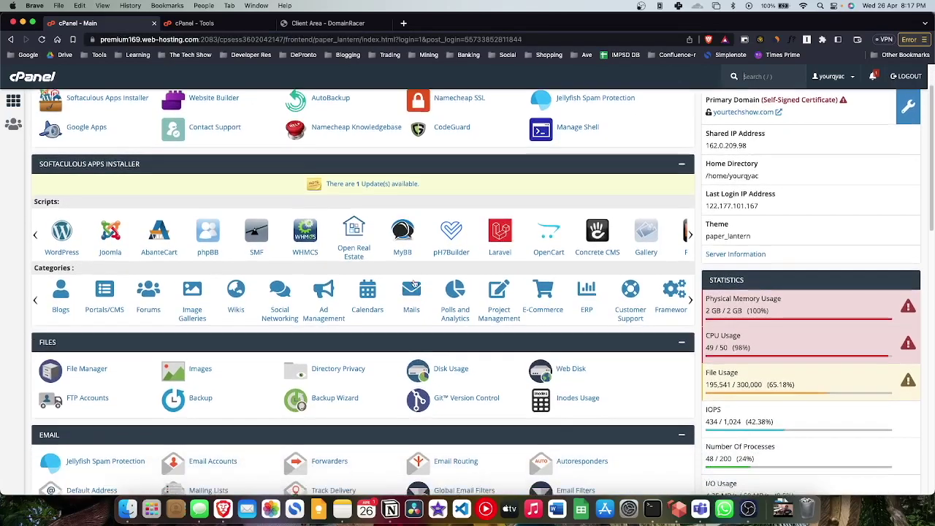
pyautogui.click(64, 230)
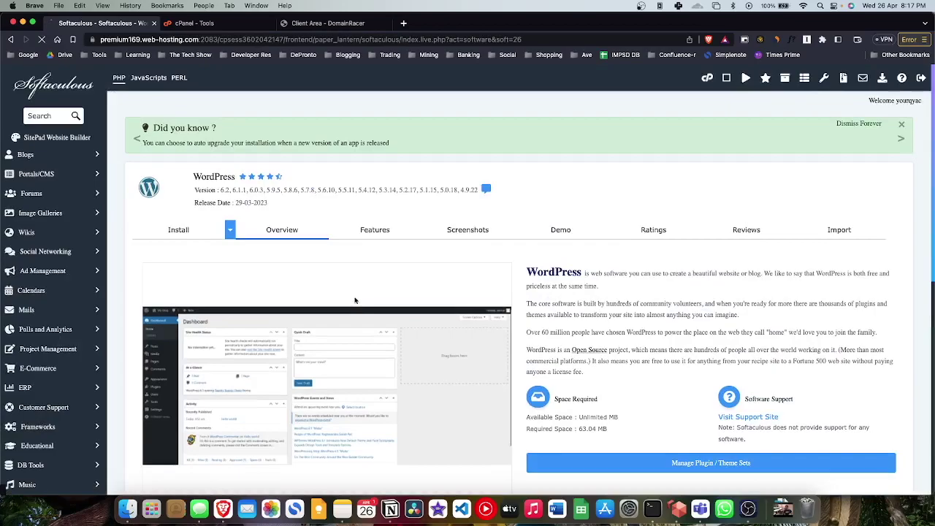
# Open the strikingstreetwear.com installation in WordPress Manager and bring up its backup page.
pyautogui.scroll(-10, 368, 273)
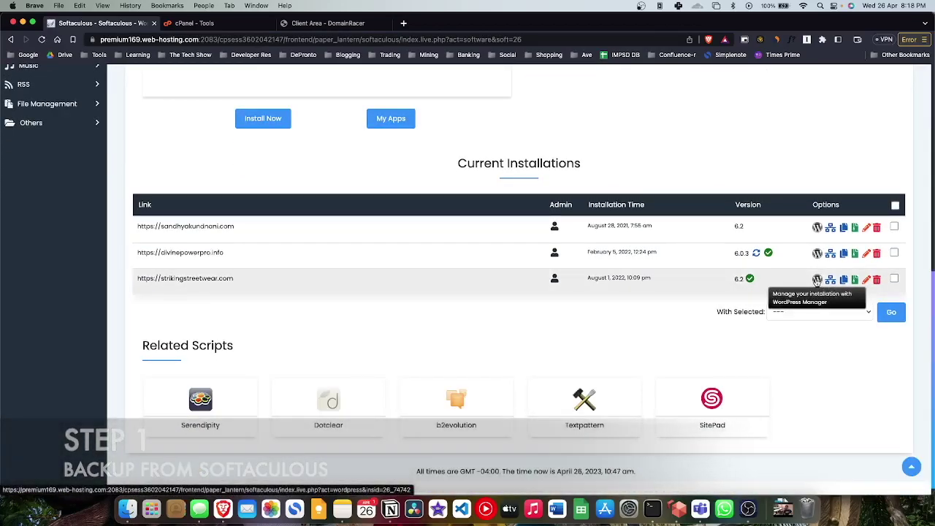
pyautogui.click(817, 280)
pyautogui.scroll(-3, 817, 282)
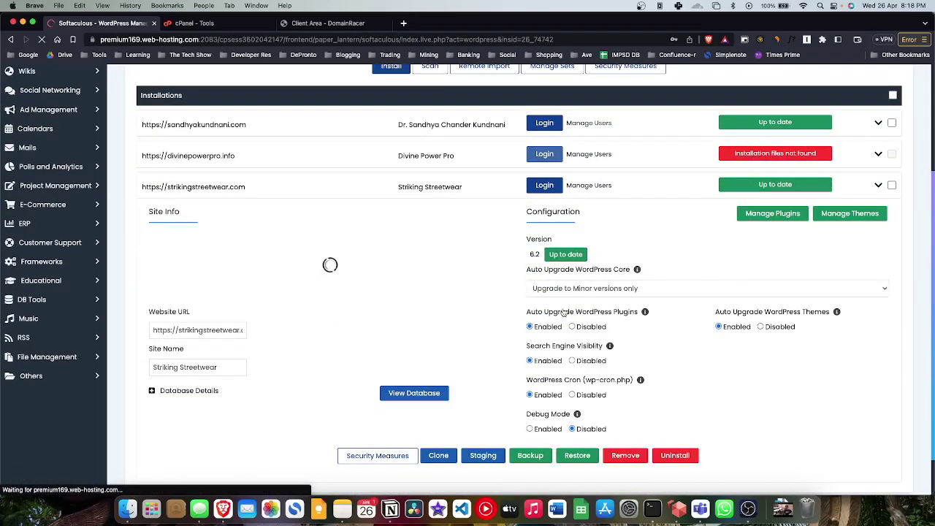
pyautogui.scroll(-1, 544, 313)
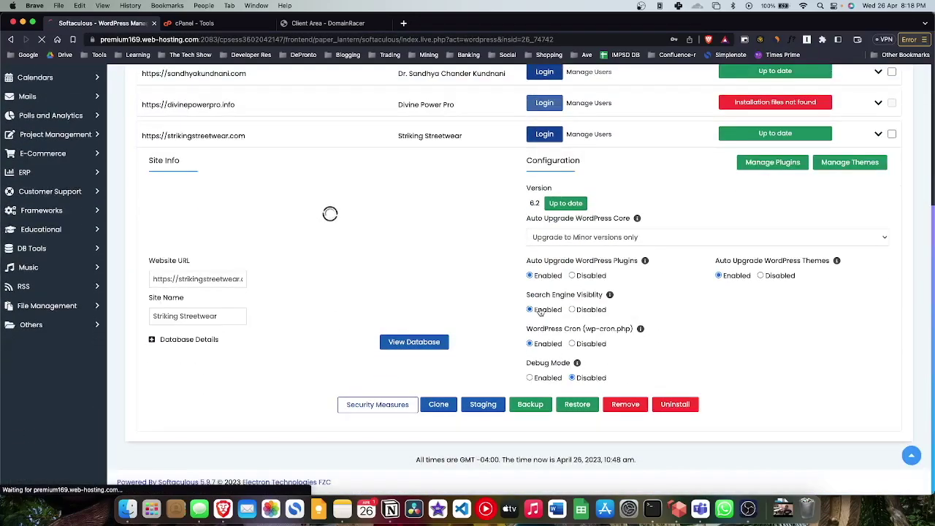
pyautogui.click(543, 407)
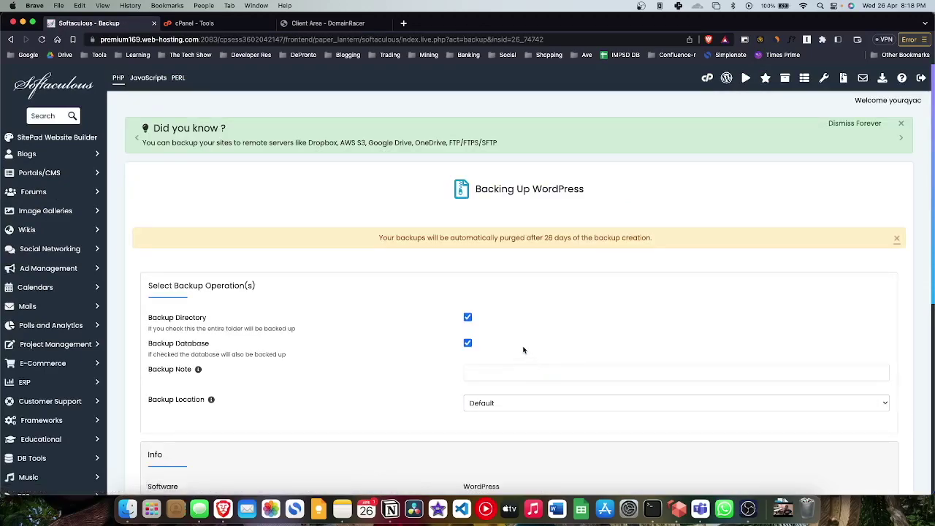
# Review the backup options and installation info for strikingstreetwear.com down to the Backup Installation control.
pyautogui.scroll(-3, 523, 350)
pyautogui.scroll(-1, 523, 350)
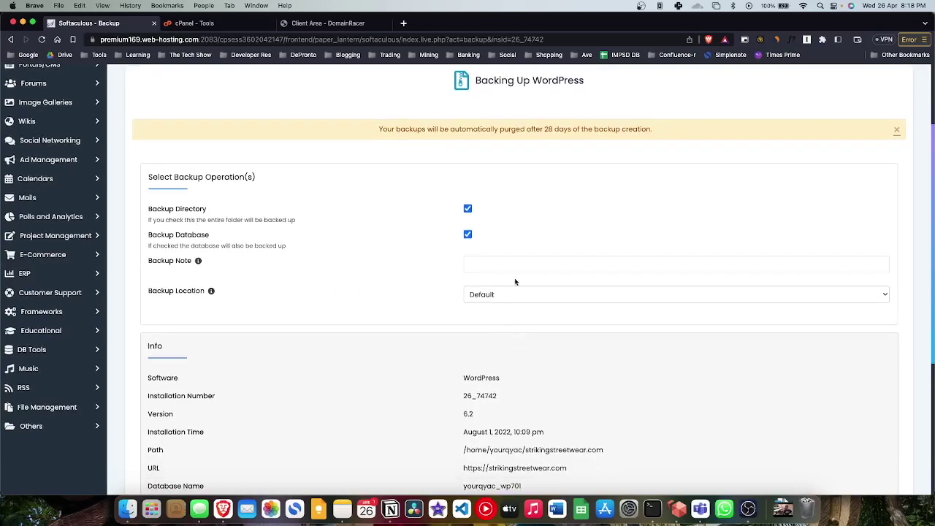
pyautogui.scroll(-4, 542, 335)
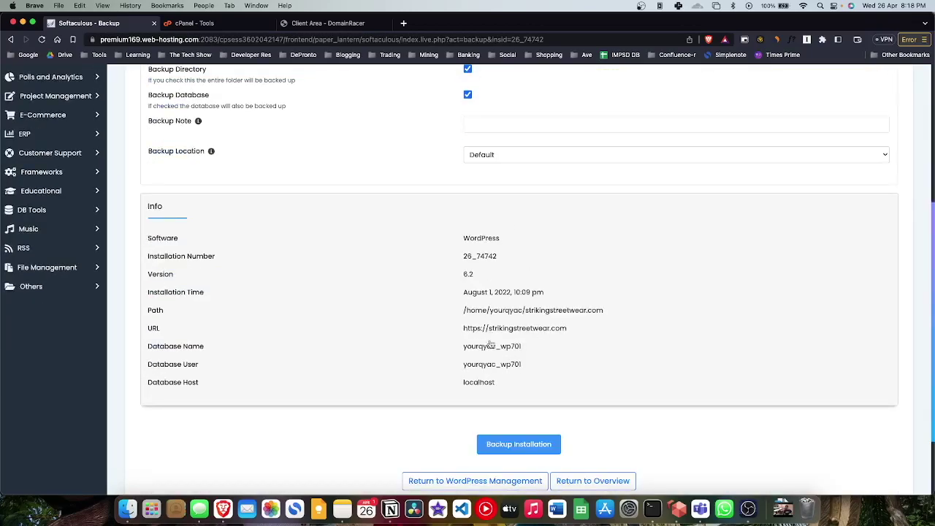
pyautogui.scroll(-1, 530, 449)
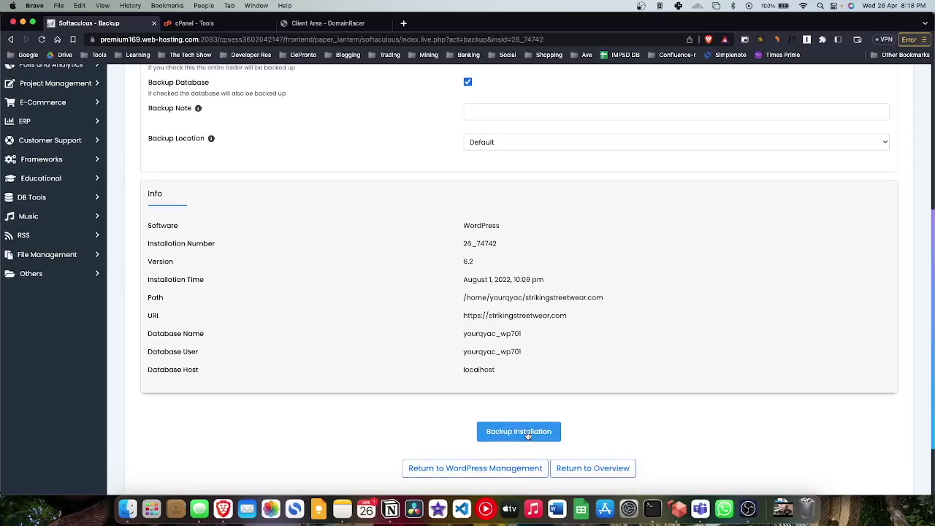
# Switch to Finder and examine the extracted wp.26_74742.2023-04-24_05-49-30 backup folder in Downloads, including the softsql.sql file.
pyautogui.click(127, 508)
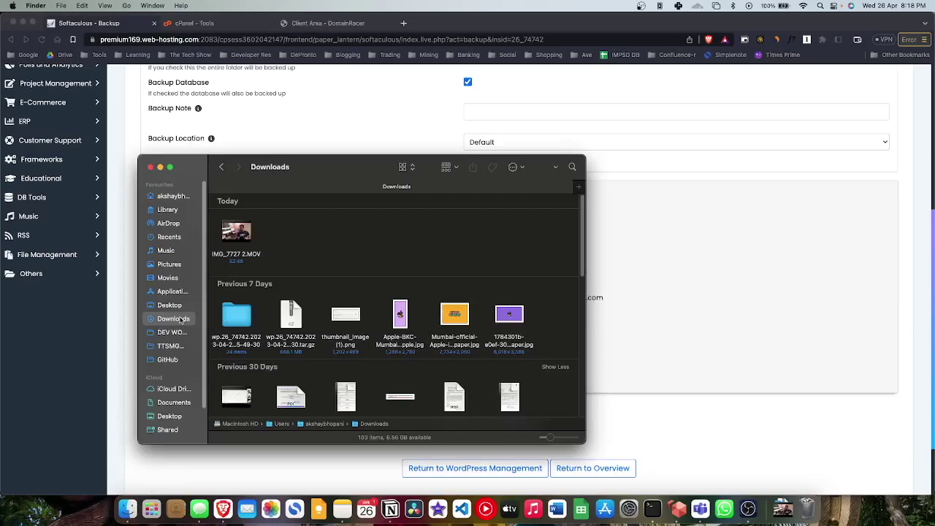
pyautogui.scroll(-1, 292, 285)
pyautogui.click(234, 298)
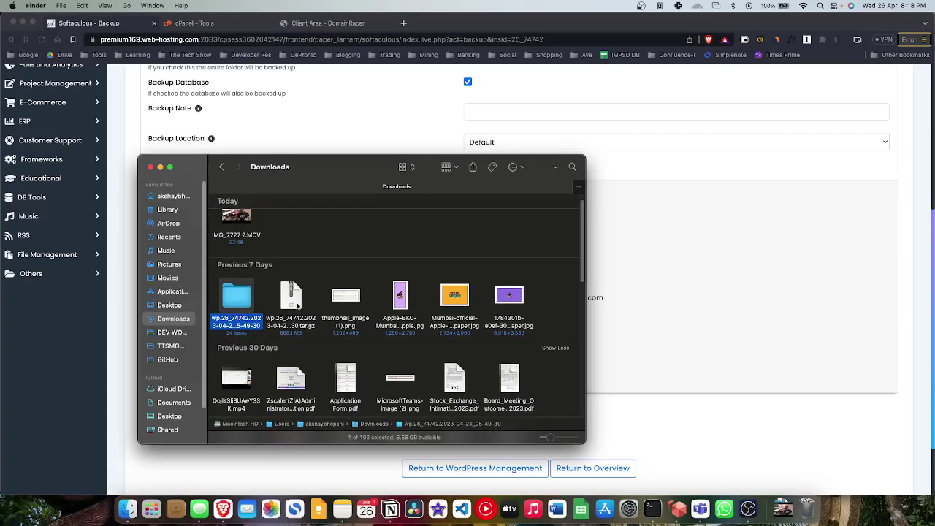
pyautogui.click(300, 305)
pyautogui.doubleClick(239, 305)
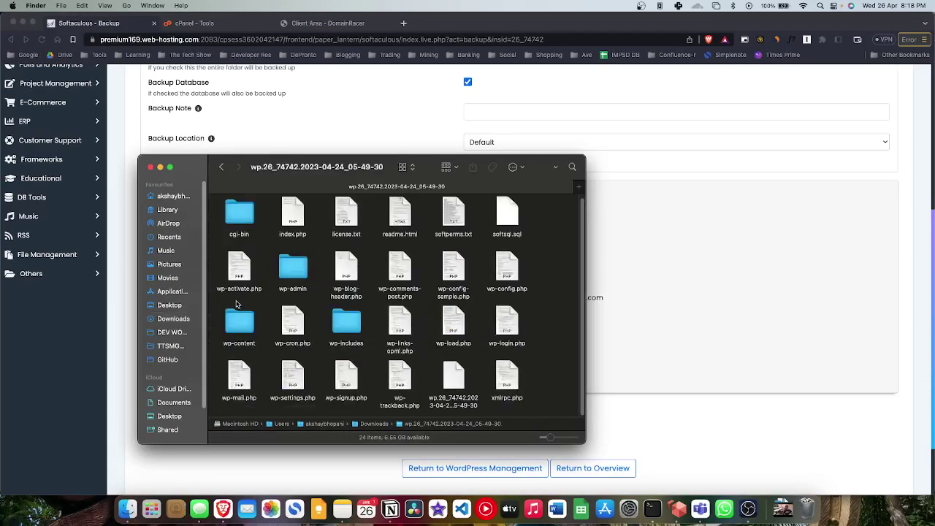
pyautogui.click(511, 244)
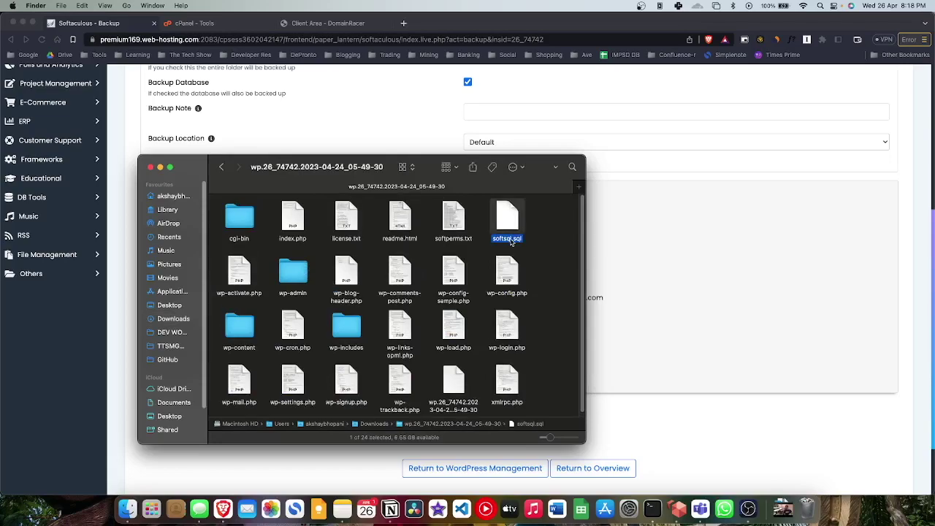
pyautogui.scroll(-1, 294, 340)
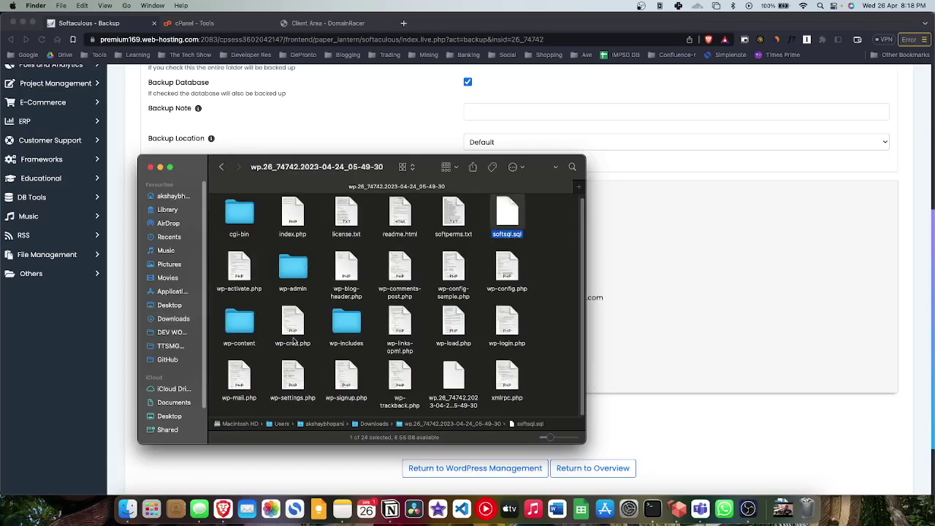
pyautogui.click(552, 349)
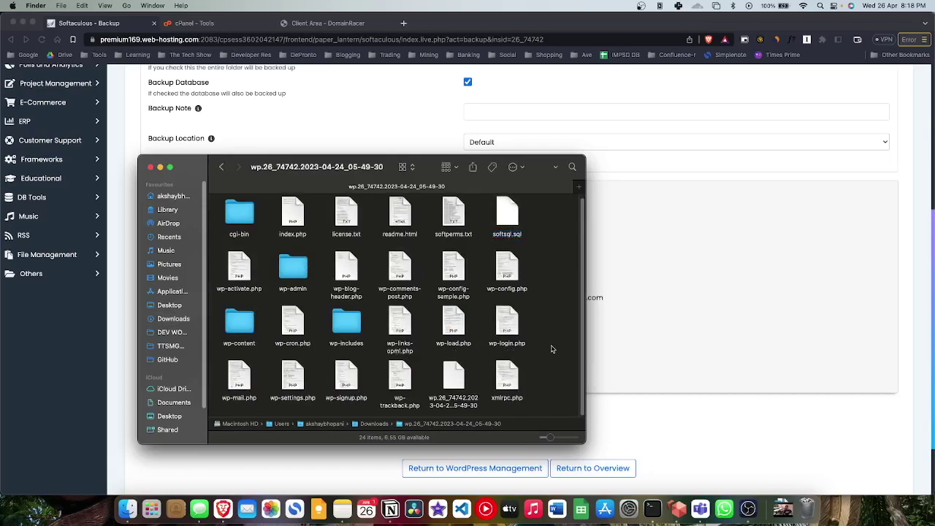
# Switch back to the browser and return from the backup page to the WordPress Management page.
pyautogui.click(660, 367)
pyautogui.scroll(5, 587, 337)
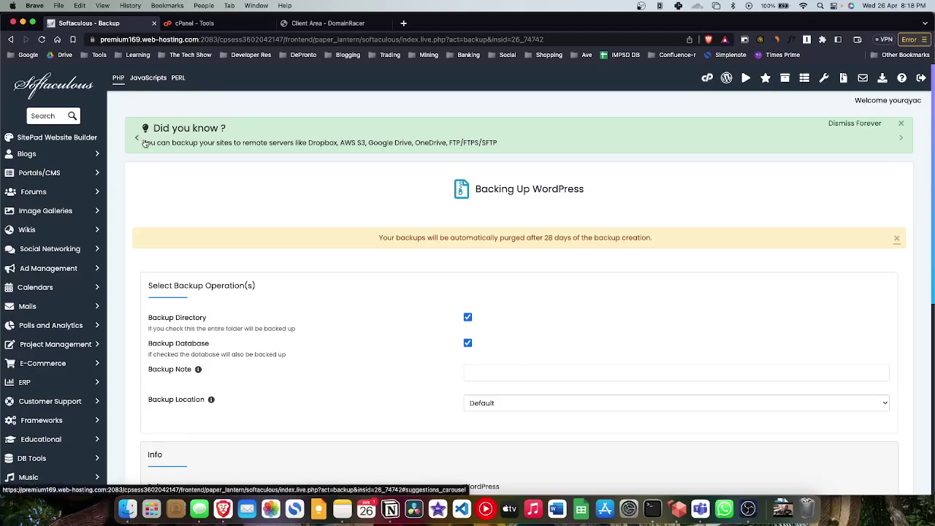
pyautogui.scroll(-1, 387, 228)
pyautogui.scroll(1, 406, 237)
pyautogui.click(13, 40)
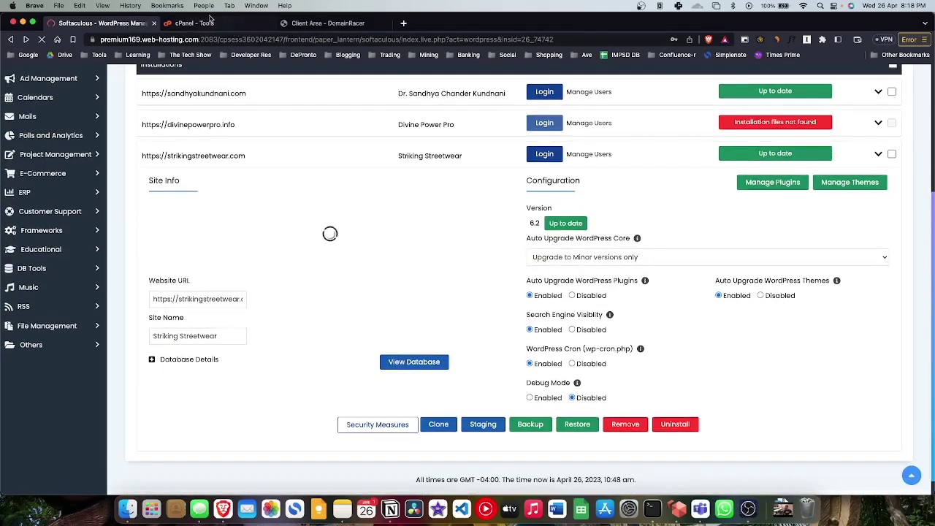
# Open WordPress Manager by Softaculous in the new host's cPanel and bring up the import form for a remote server.
pyautogui.click(207, 25)
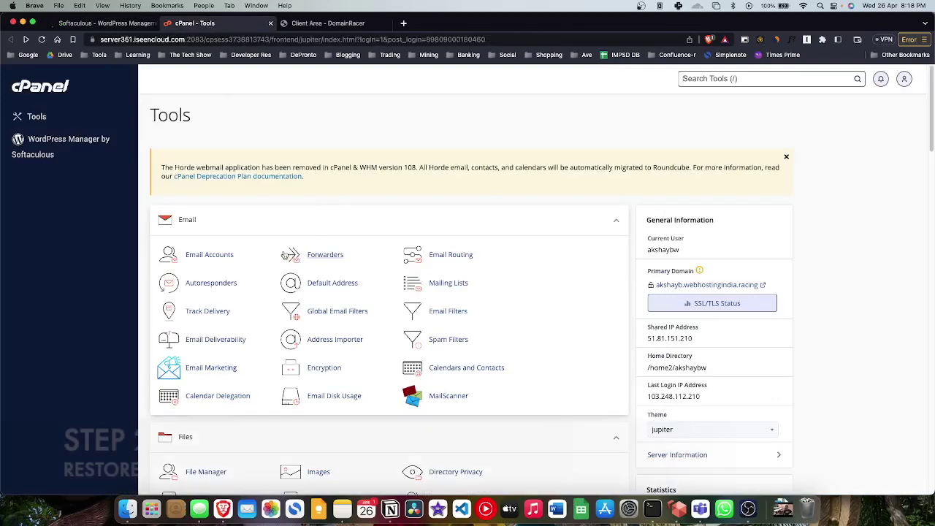
pyautogui.click(50, 144)
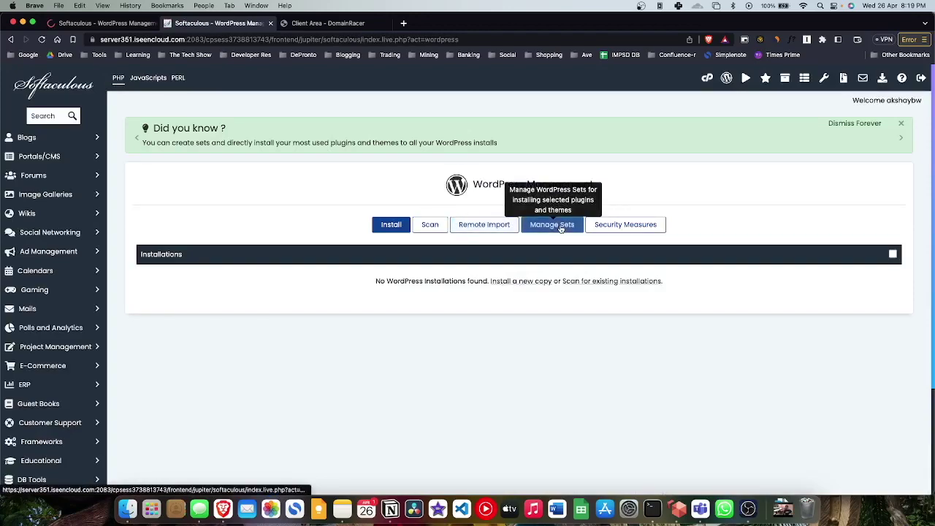
pyautogui.click(479, 228)
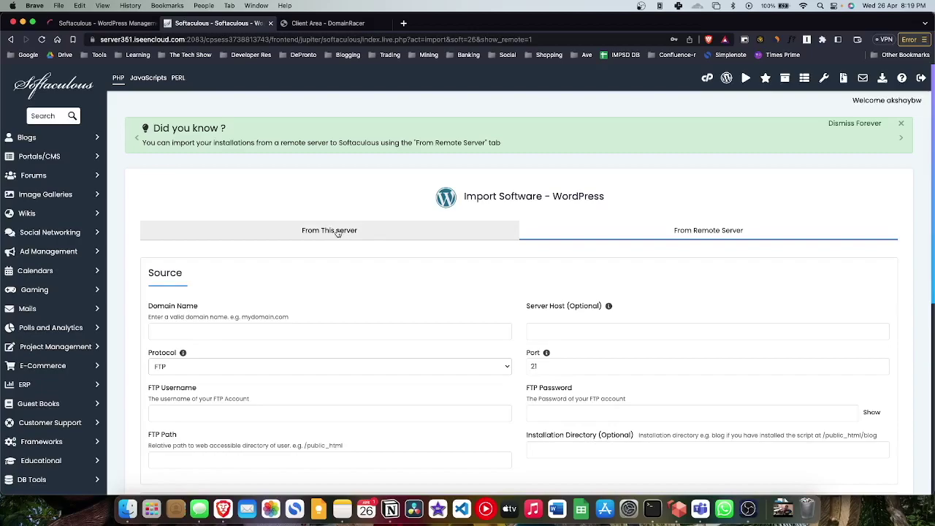
pyautogui.click(337, 231)
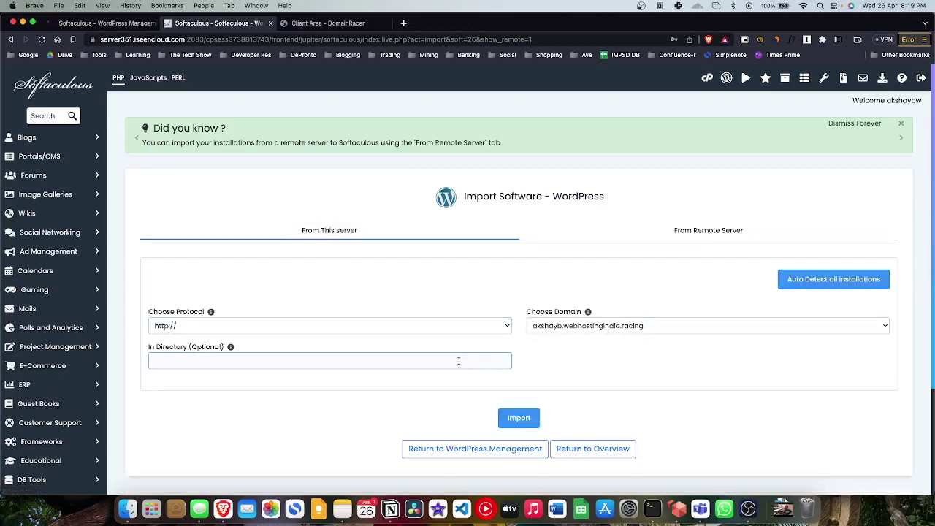
pyautogui.click(658, 229)
pyautogui.scroll(-1, 522, 265)
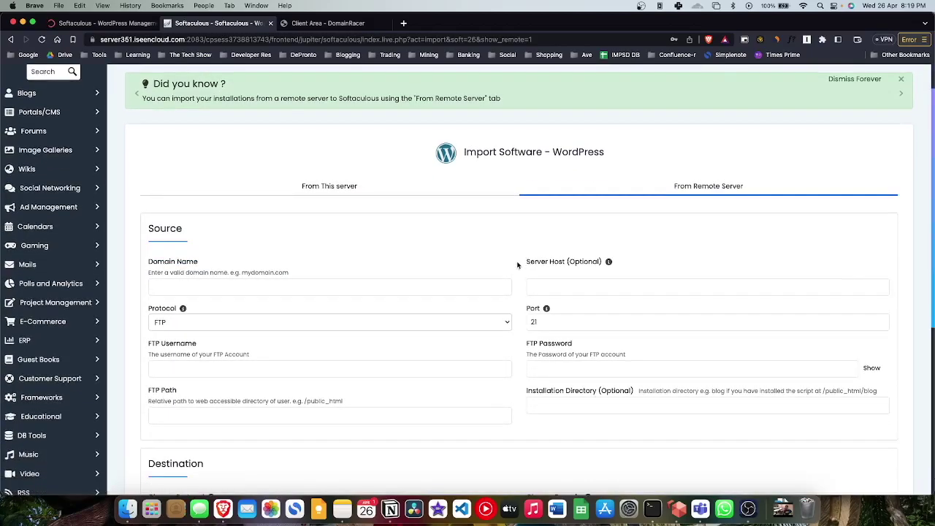
pyautogui.click(403, 22)
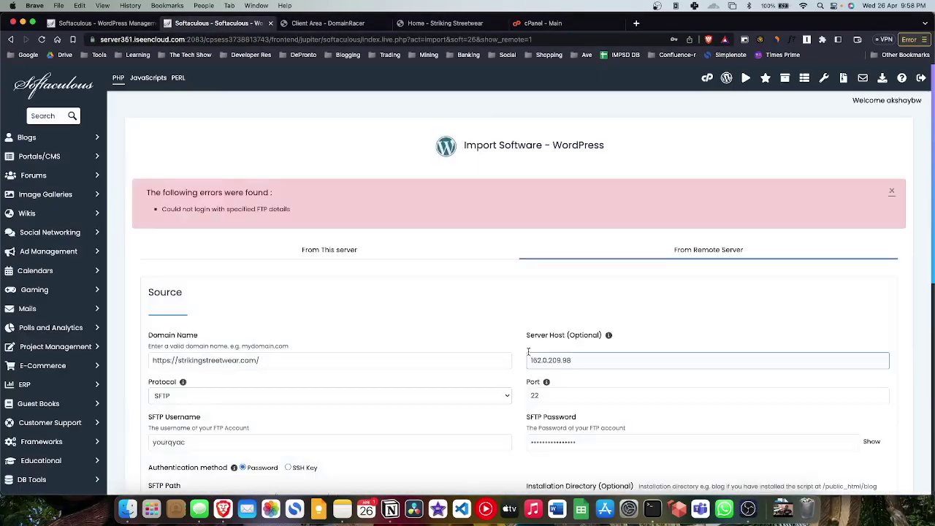
pyautogui.scroll(-2, 458, 397)
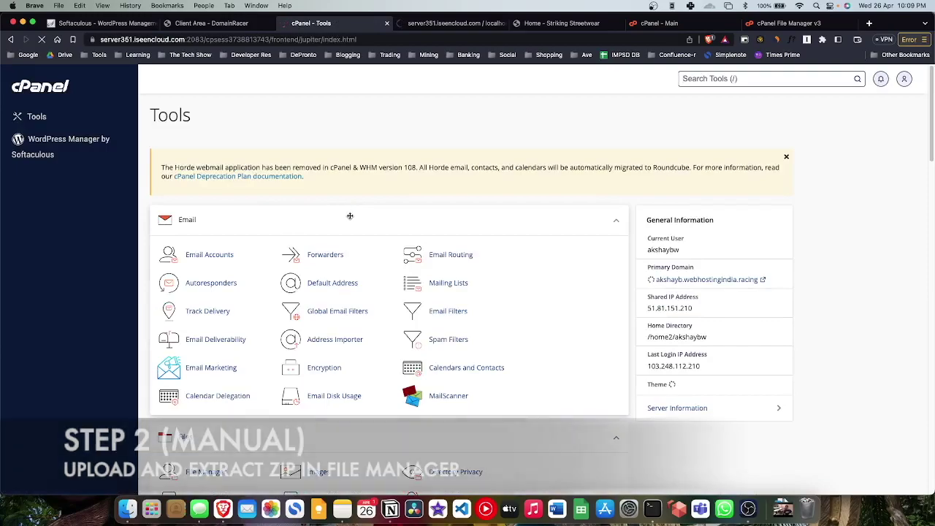
# Open the public_html folder in the new host's cPanel File Manager.
pyautogui.scroll(-5, 348, 219)
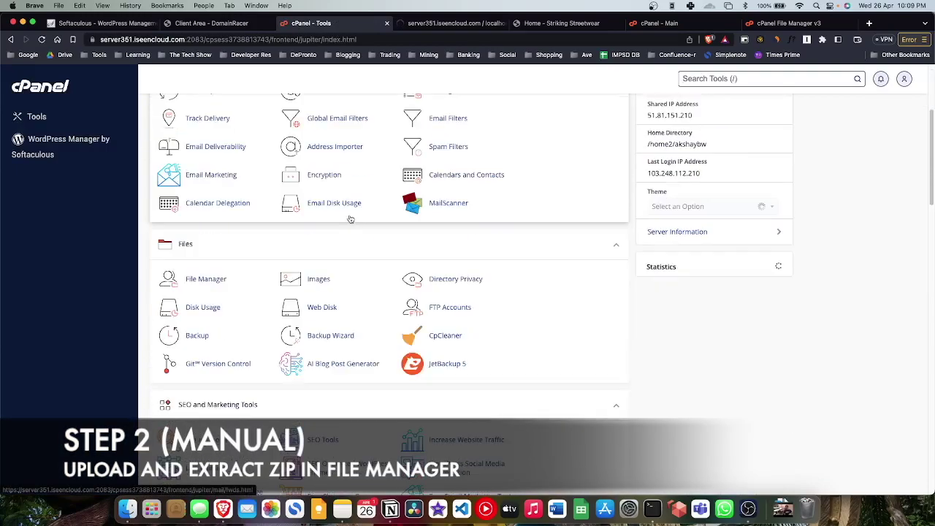
pyautogui.click(218, 278)
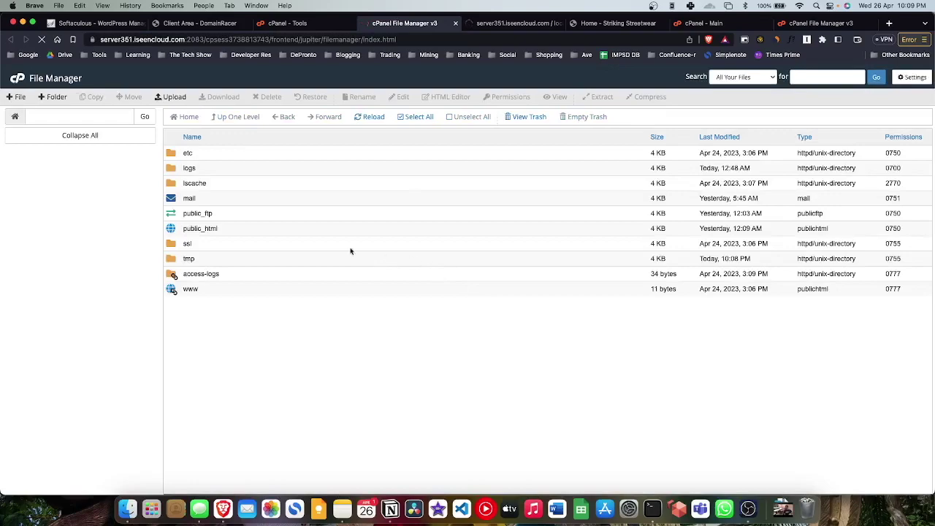
pyautogui.click(223, 228)
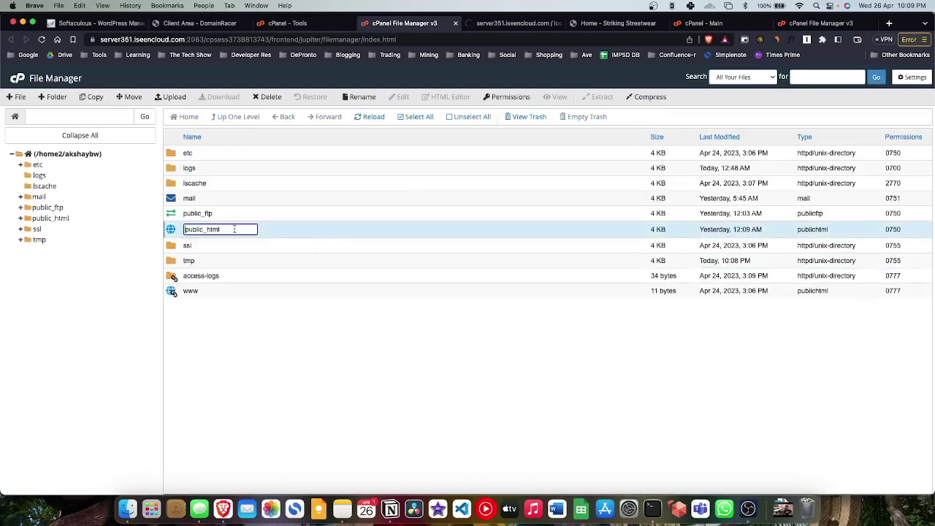
pyautogui.doubleClick(314, 229)
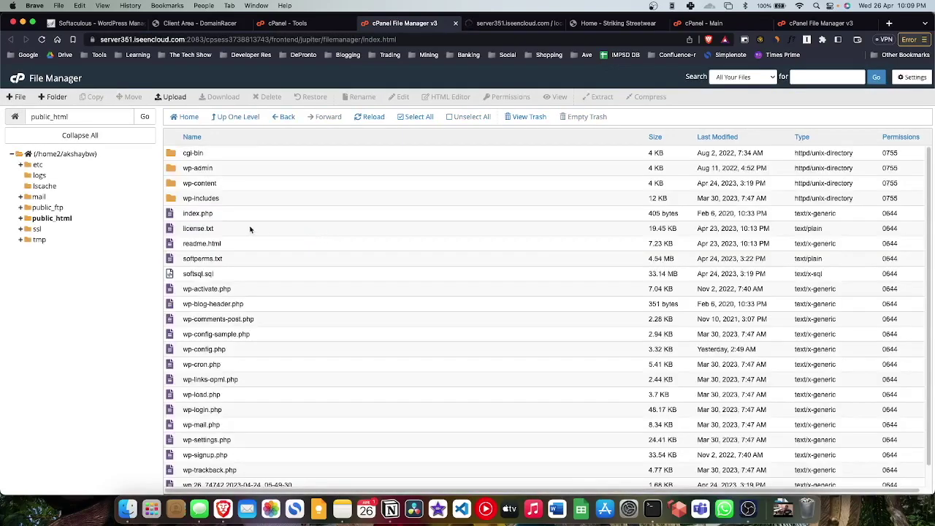
# Examine the extracted WordPress backup files in public_html, selecting the wp.26_74742.2023-04-24_05-49-30 file.
pyautogui.scroll(-1, 322, 243)
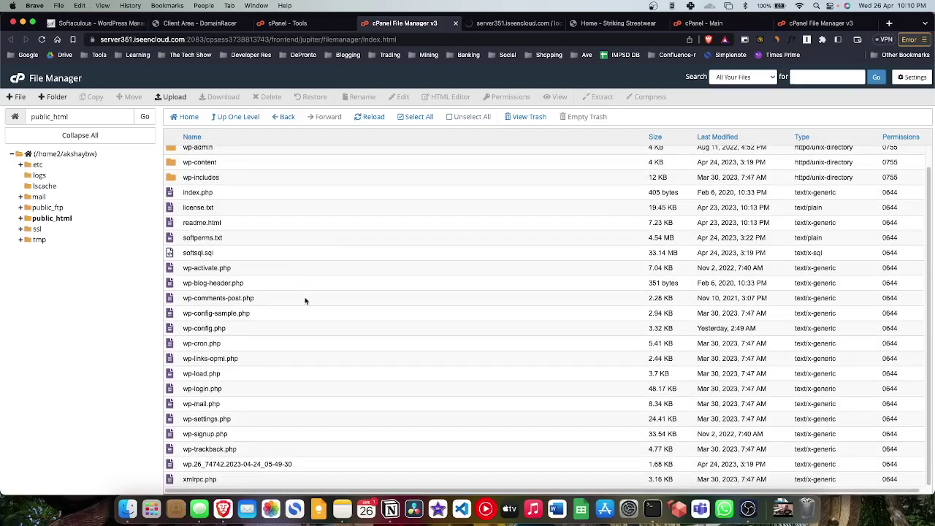
pyautogui.scroll(1, 314, 307)
pyautogui.scroll(-1, 319, 300)
pyautogui.click(319, 465)
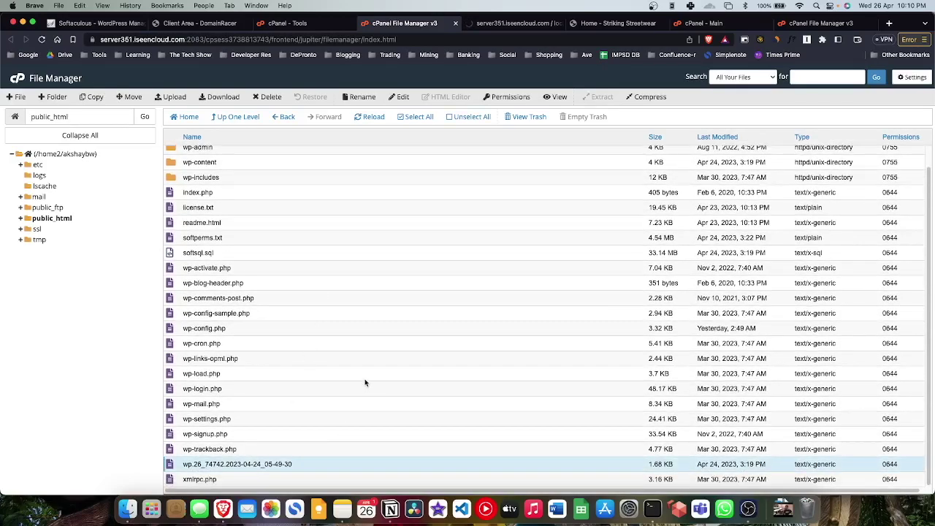
pyautogui.scroll(1, 365, 382)
pyautogui.scroll(-1, 365, 383)
pyautogui.scroll(1, 365, 383)
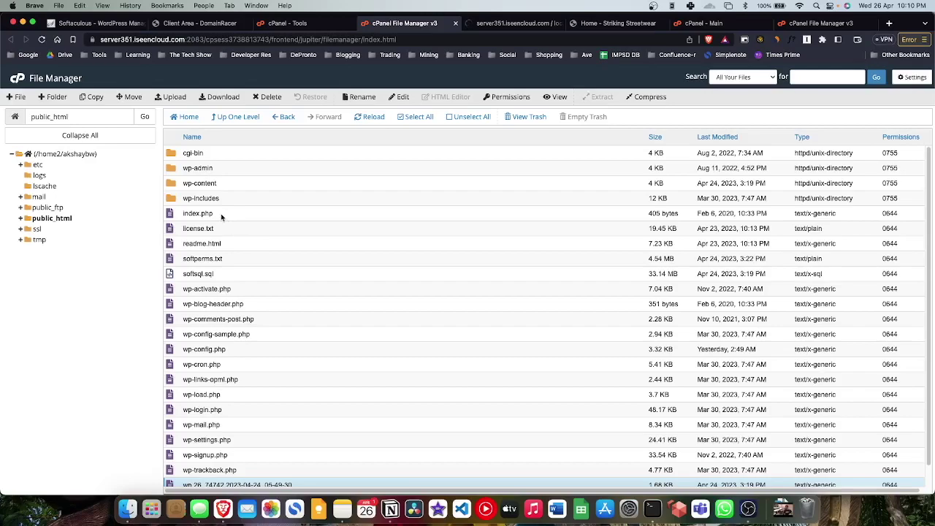
pyautogui.scroll(-1, 234, 384)
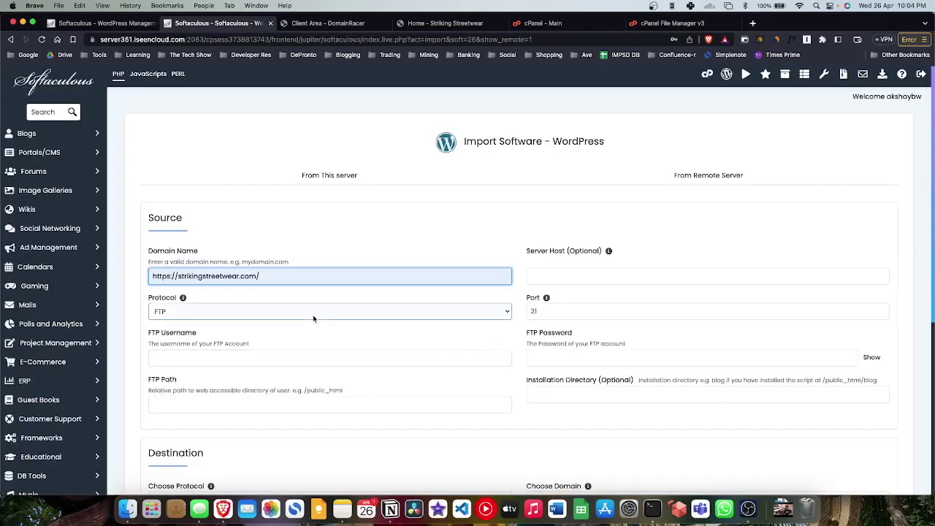
# Switch the WordPress import to this server and auto-detect the site by scanning for manual installations.
pyautogui.click(359, 182)
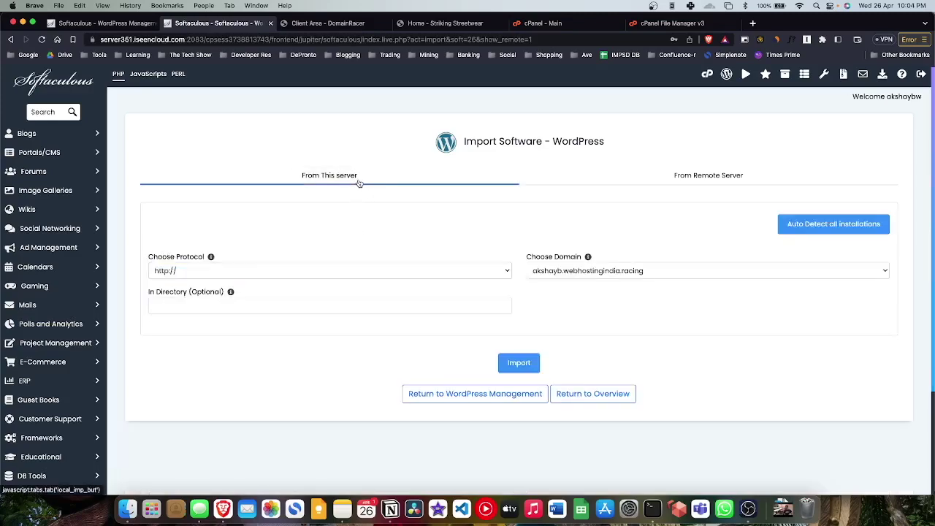
pyautogui.click(285, 268)
pyautogui.click(285, 271)
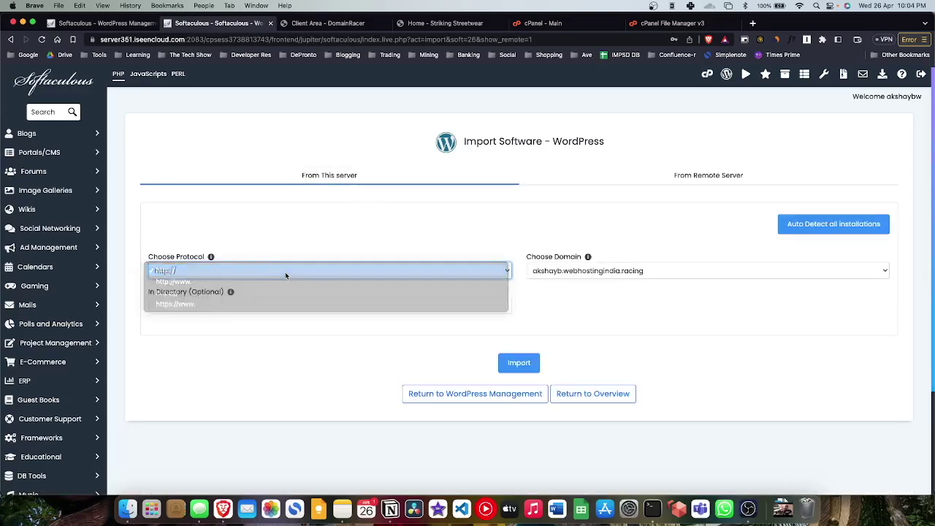
pyautogui.click(288, 309)
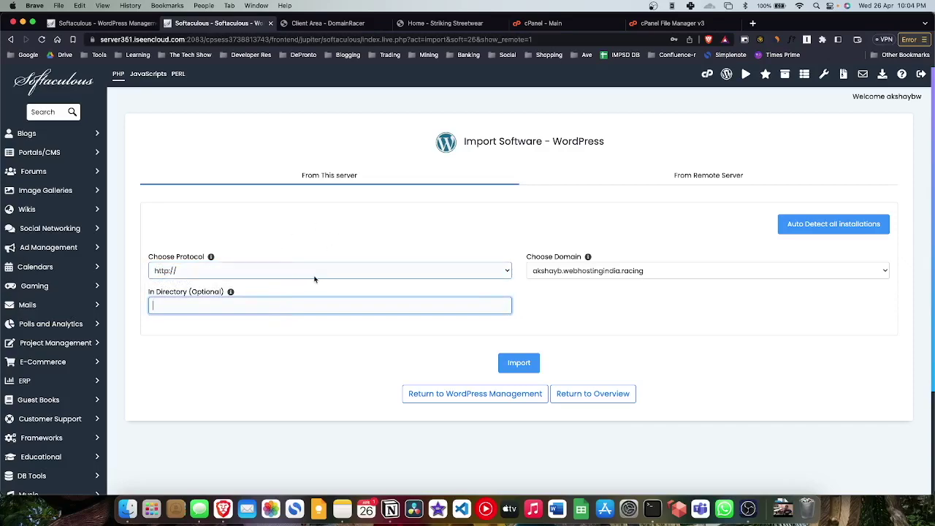
pyautogui.click(802, 226)
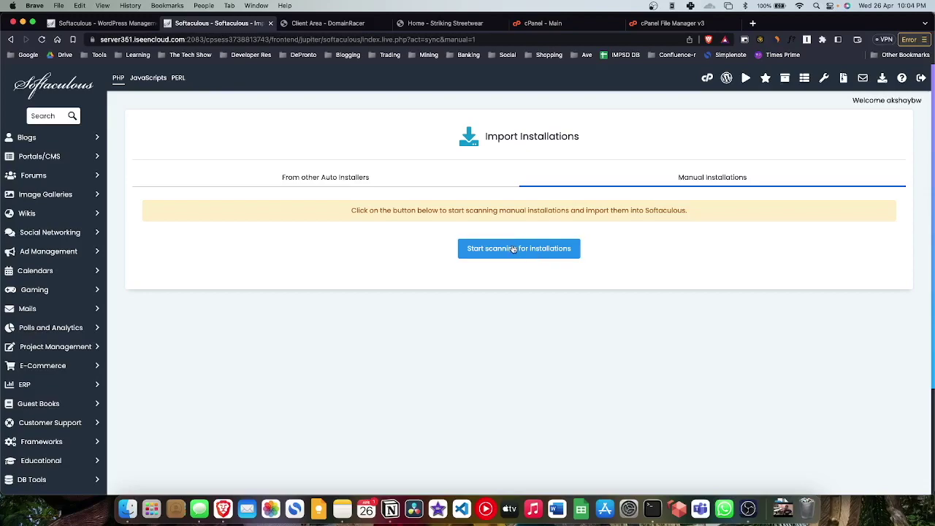
pyautogui.click(514, 249)
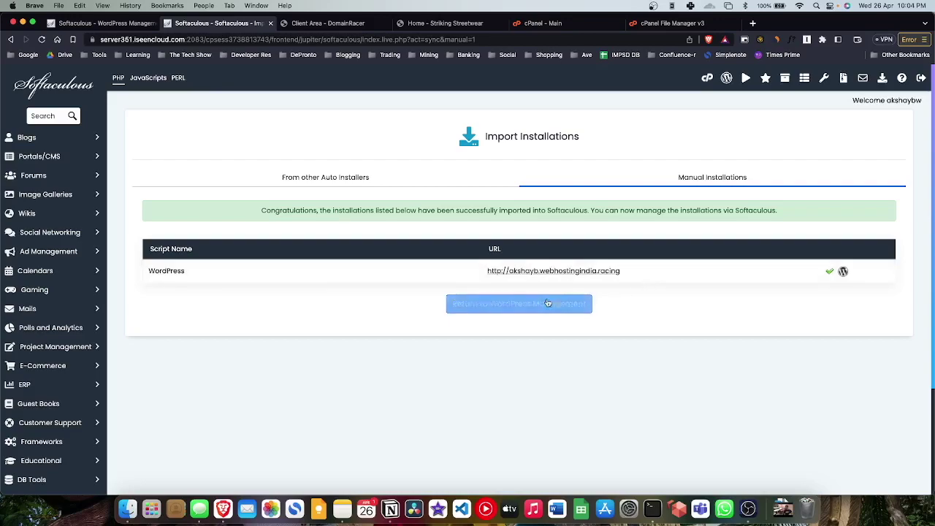
pyautogui.moveTo(371, 210); pyautogui.dragTo(608, 208)
pyautogui.click(811, 208)
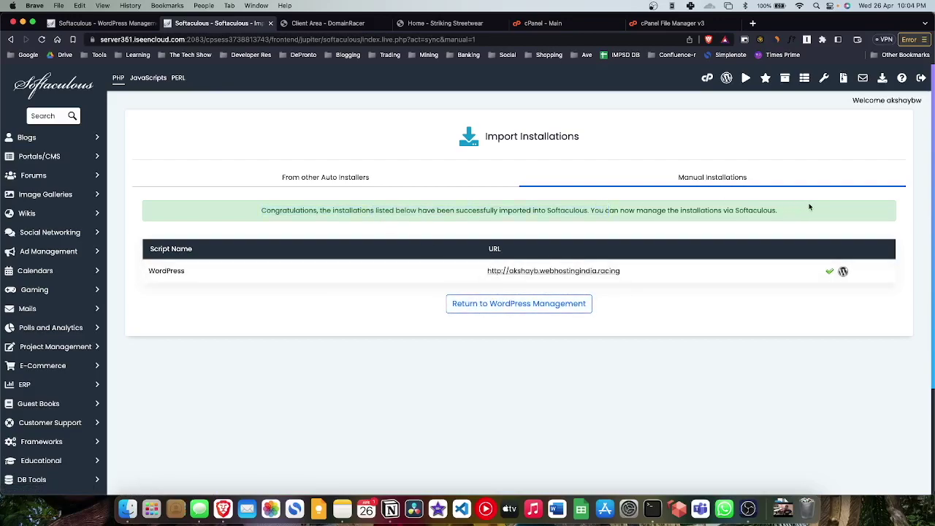
# Return to WordPress Management and expand the imported installation's database details to check its database name, user and host.
pyautogui.click(537, 304)
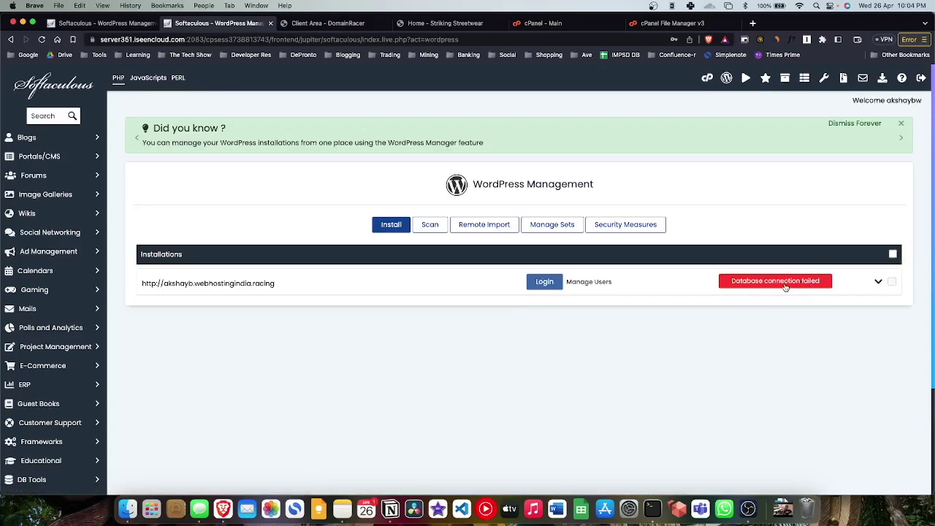
pyautogui.click(878, 283)
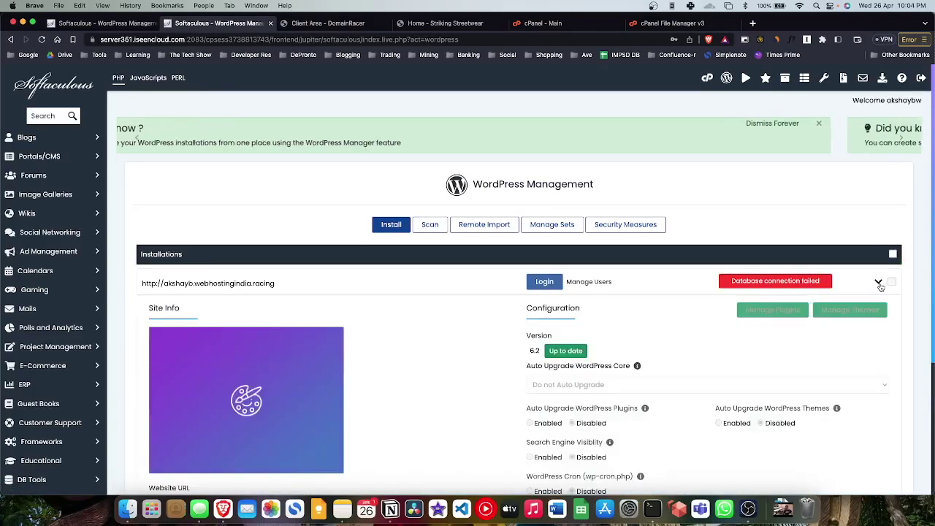
pyautogui.scroll(-5, 678, 324)
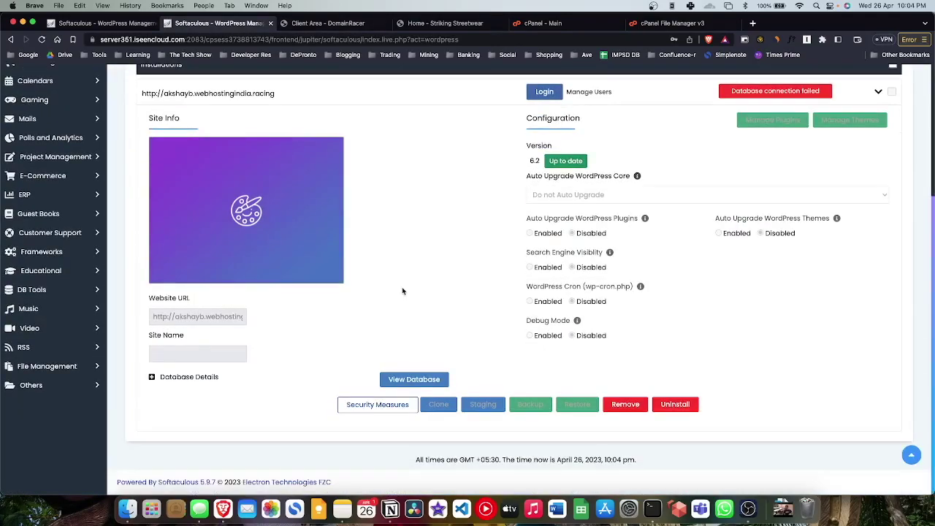
pyautogui.click(187, 377)
pyautogui.scroll(-1, 281, 366)
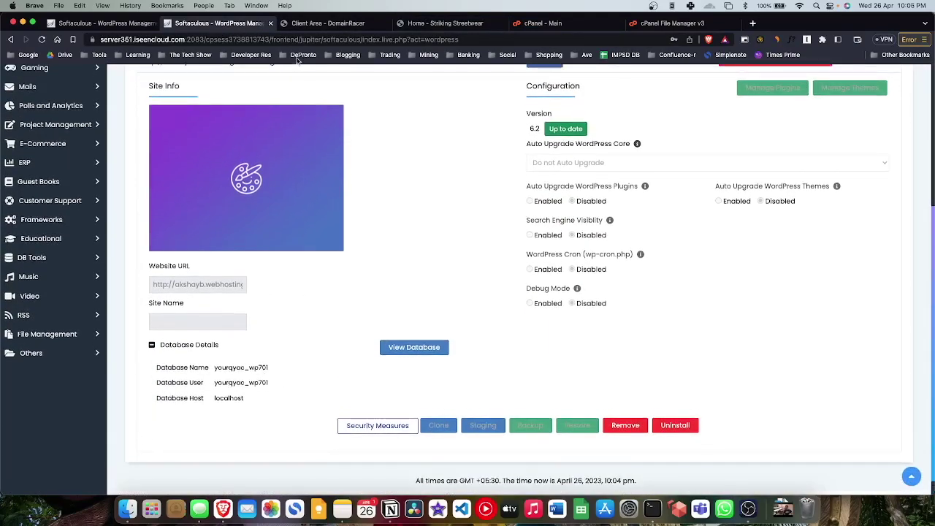
# Open phpMyAdmin from the new host's cPanel and look through the existing information_schema database.
pyautogui.click(322, 23)
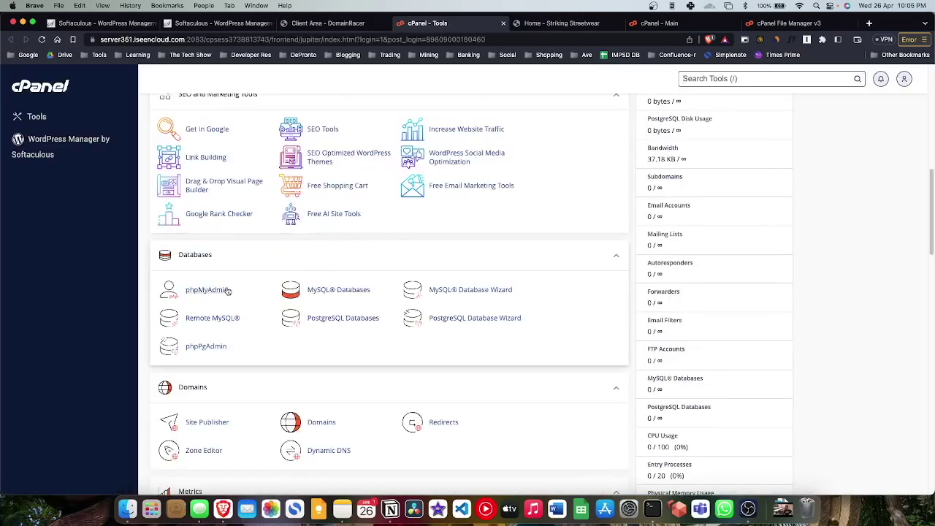
pyautogui.click(207, 290)
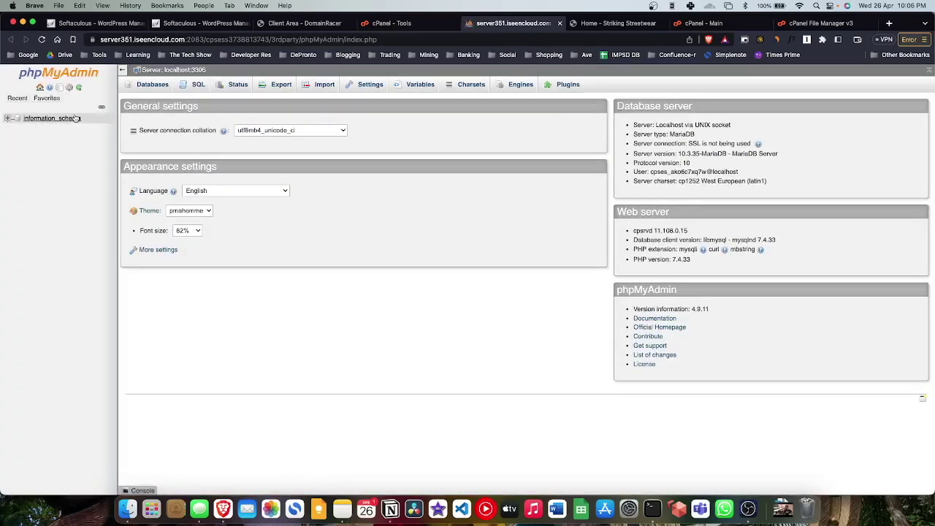
pyautogui.click(7, 120)
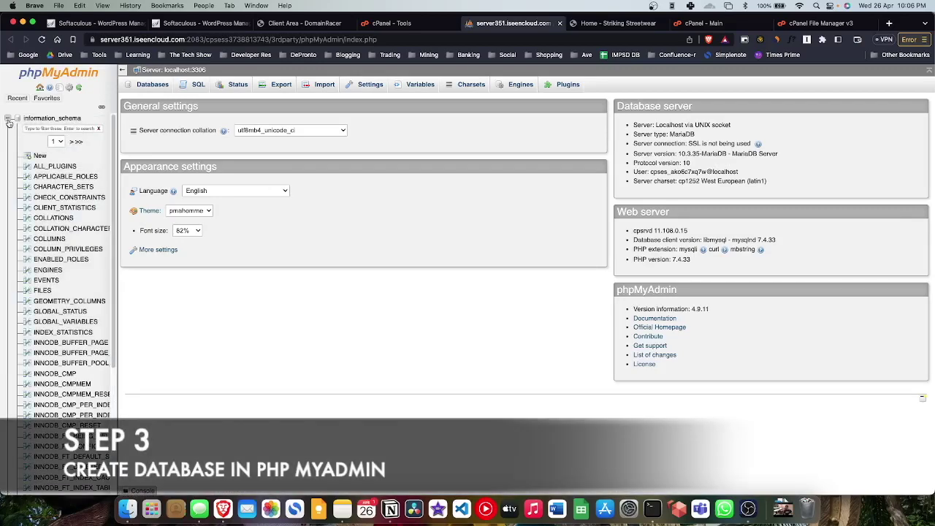
pyautogui.click(8, 120)
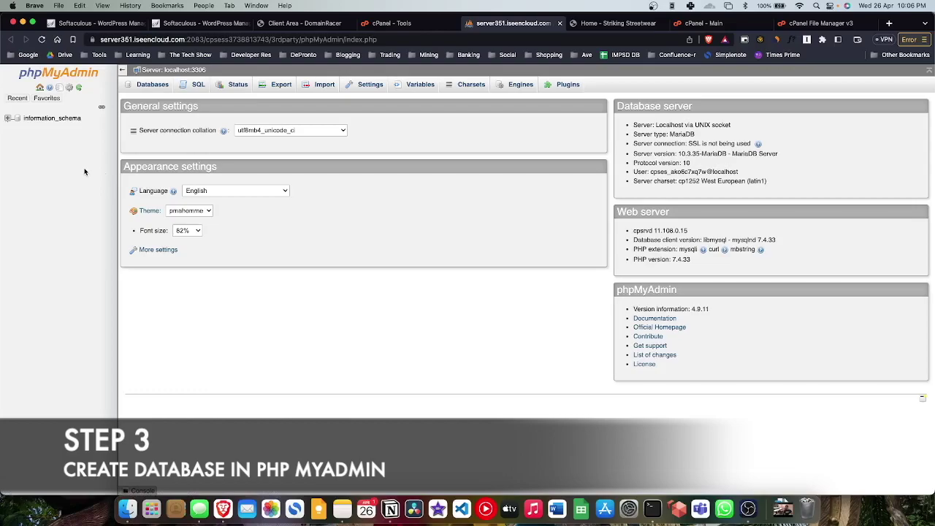
# Create a new MySQL database in cPanel, entering strikingstreetware after the account prefix.
pyautogui.hotkey('ctrl', 'shift', 'Tab')
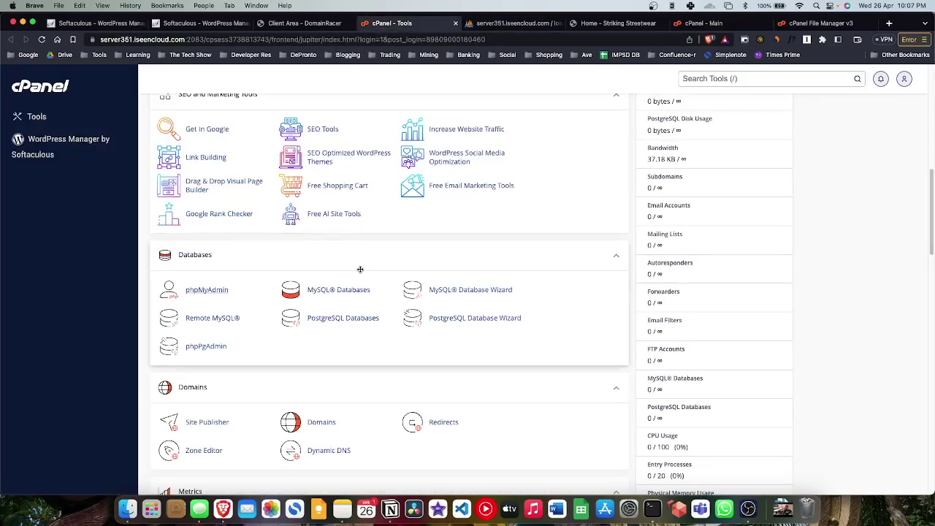
pyautogui.click(345, 291)
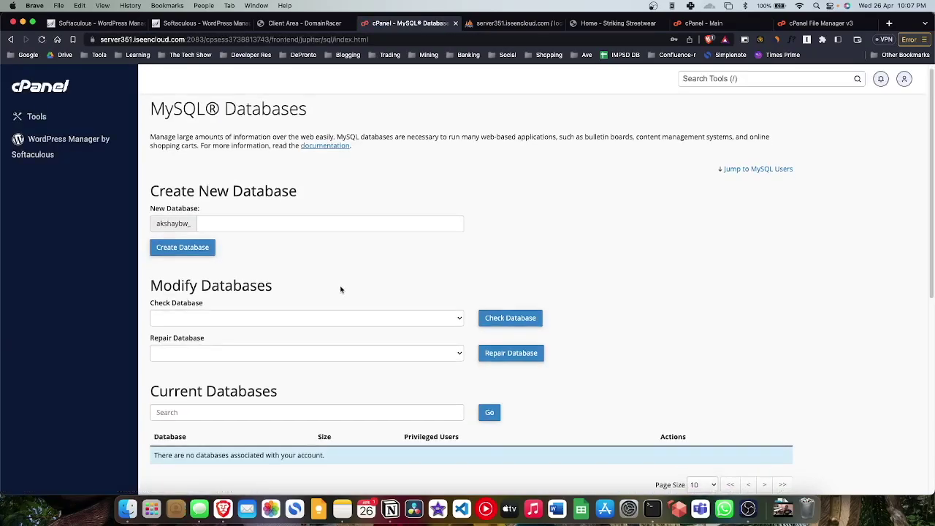
pyautogui.scroll(-1, 257, 216)
pyautogui.scroll(-2, 258, 215)
pyautogui.scroll(3, 269, 260)
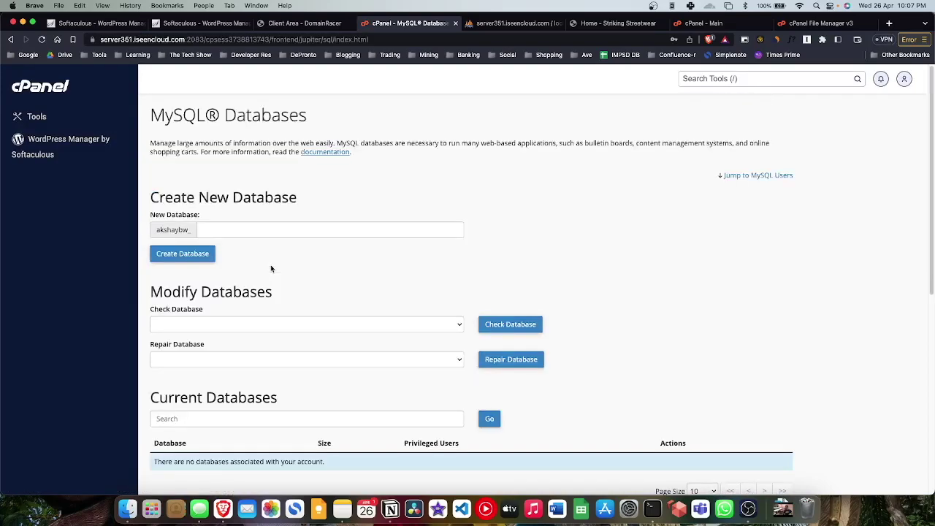
pyautogui.click(219, 231)
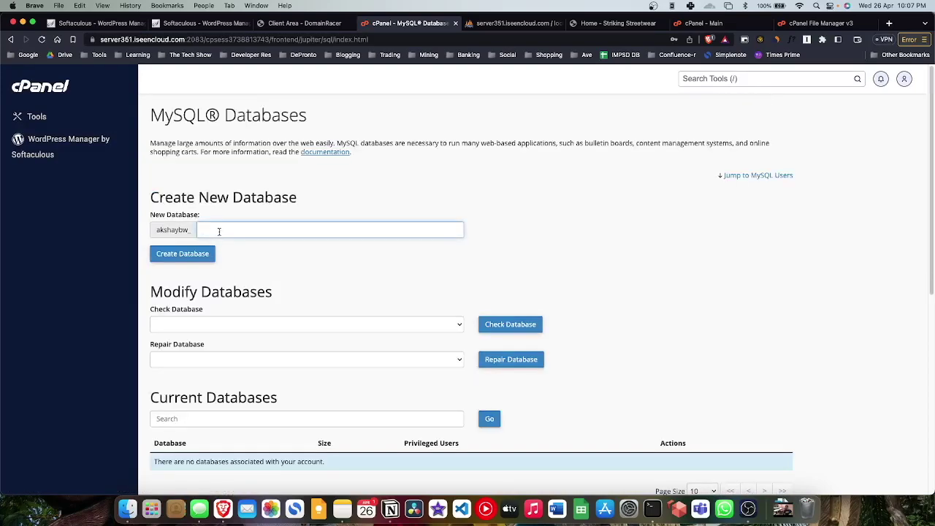
pyautogui.write('strikingstreetware')
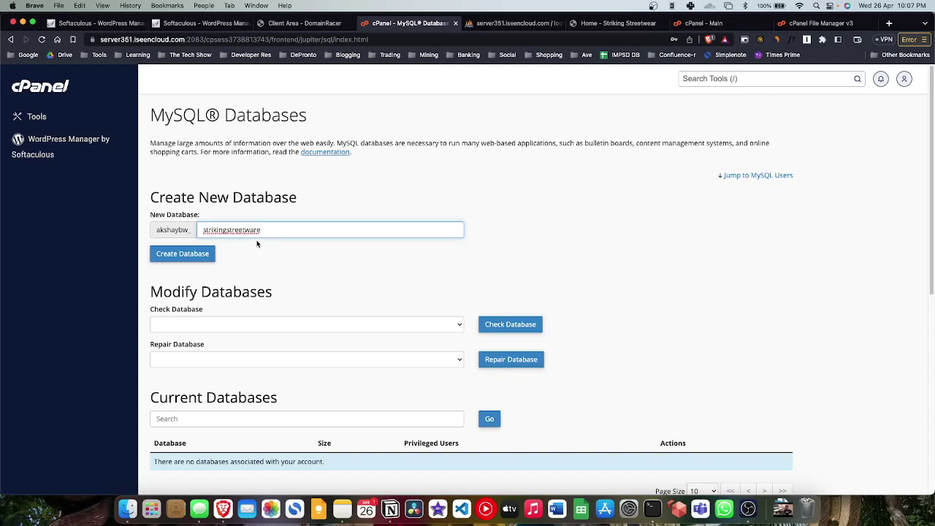
pyautogui.click(197, 254)
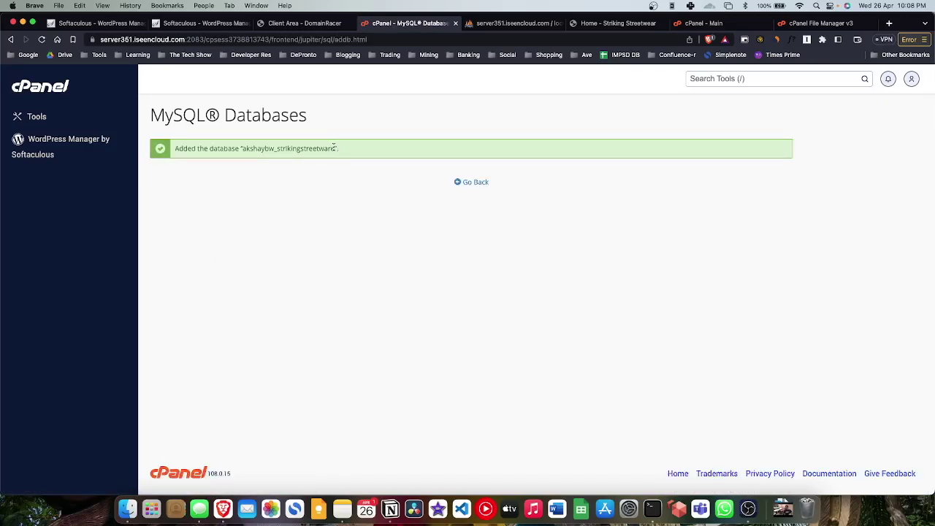
# Copy the new database's full name, reload phpMyAdmin and open that database there.
pyautogui.moveTo(334, 147); pyautogui.dragTo(241, 147)
pyautogui.press('super+c')
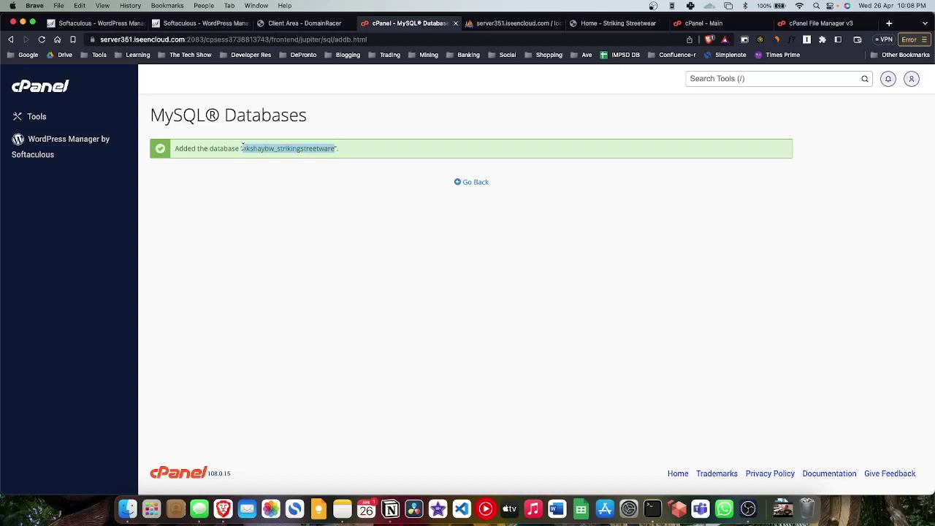
pyautogui.click(316, 208)
pyautogui.click(513, 24)
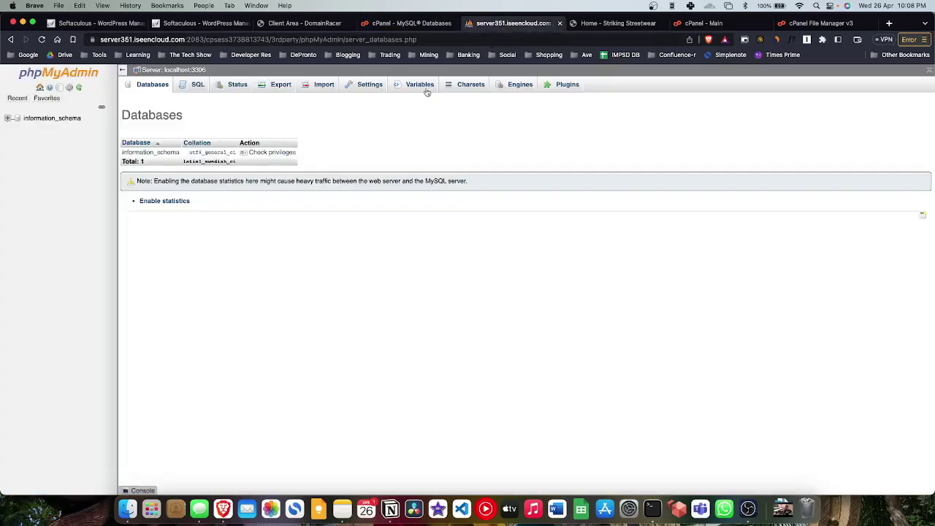
pyautogui.click(43, 39)
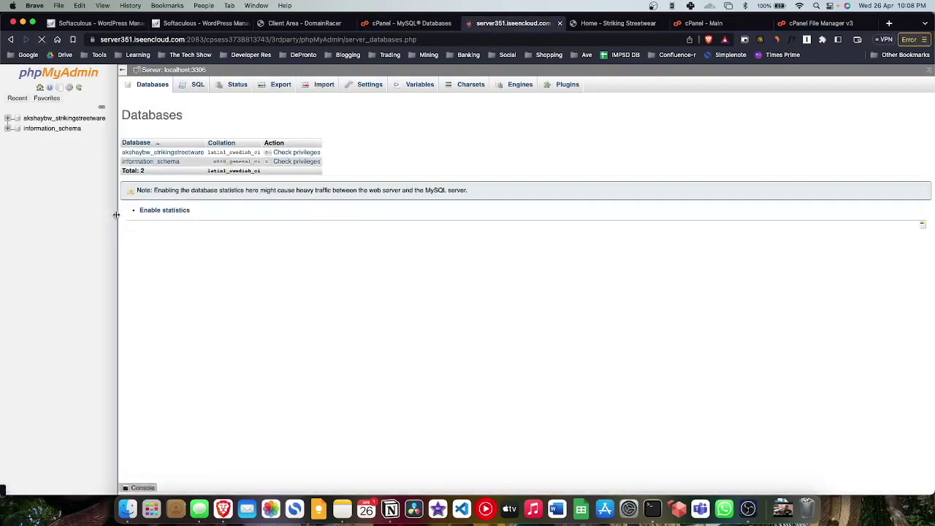
pyautogui.click(76, 122)
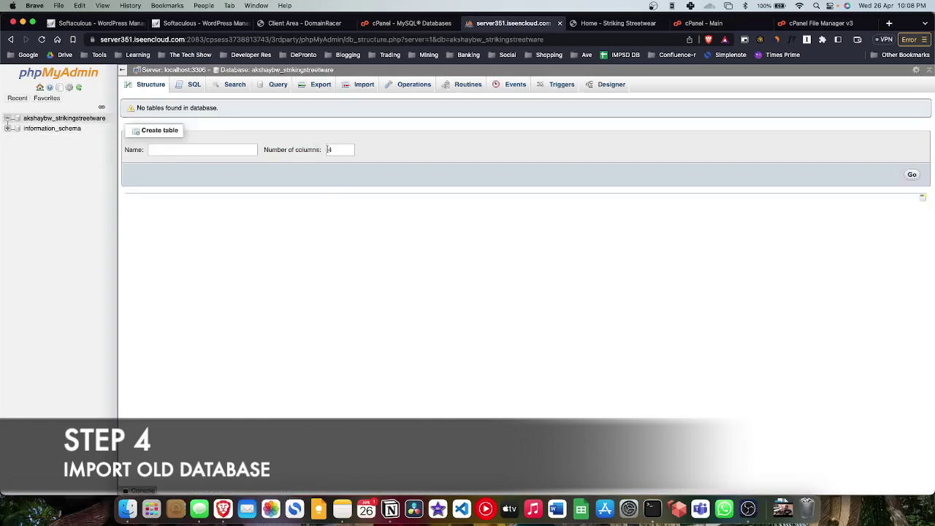
# Import softsql.sql from the wp.26_74742.2023-04-24_05-49-30 folder in Downloads into the new database, keeping the default import options.
pyautogui.click(350, 87)
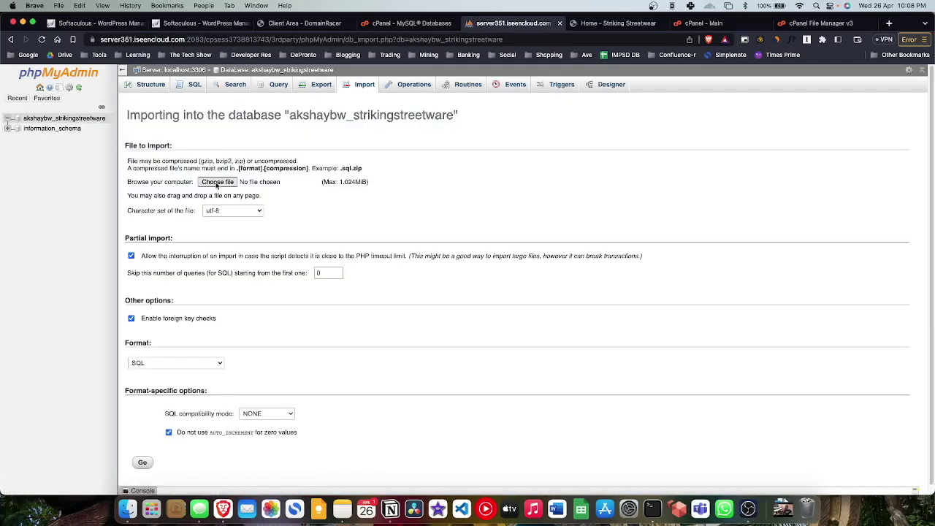
pyautogui.click(216, 183)
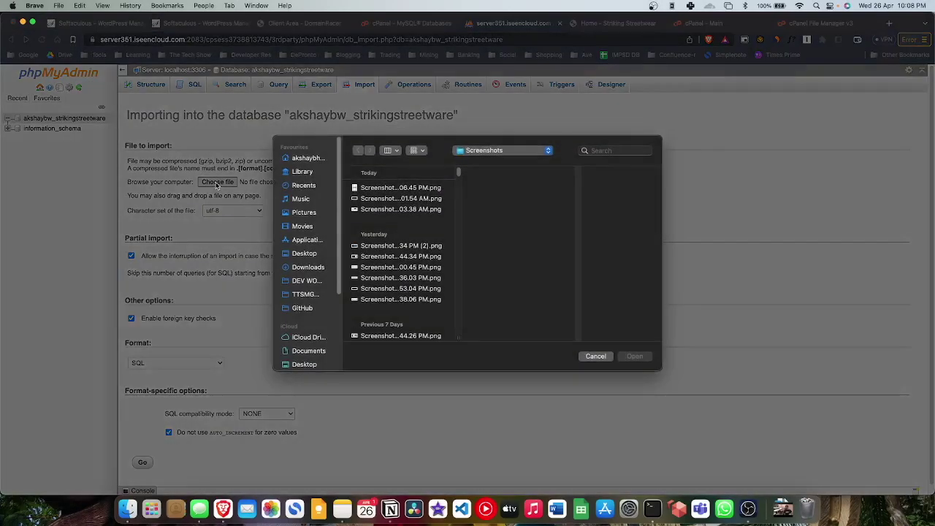
pyautogui.click(315, 269)
pyautogui.click(396, 266)
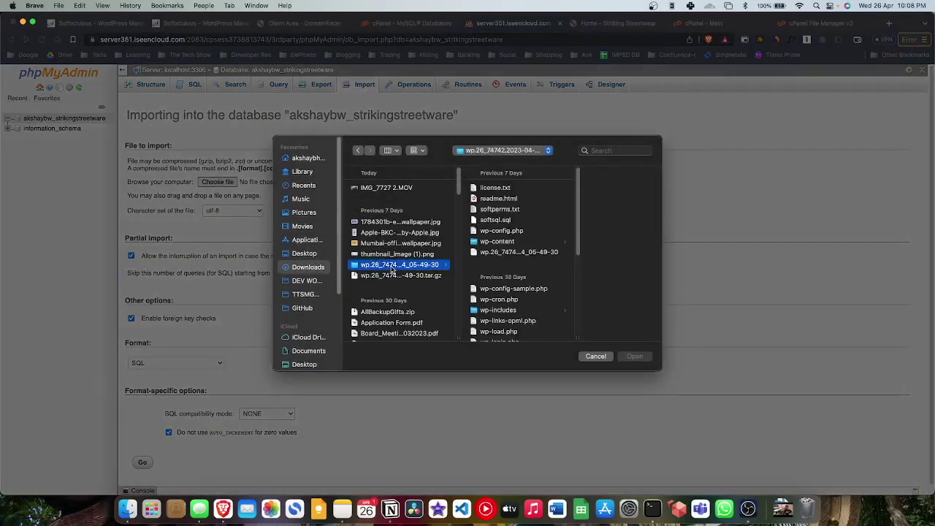
pyautogui.click(511, 222)
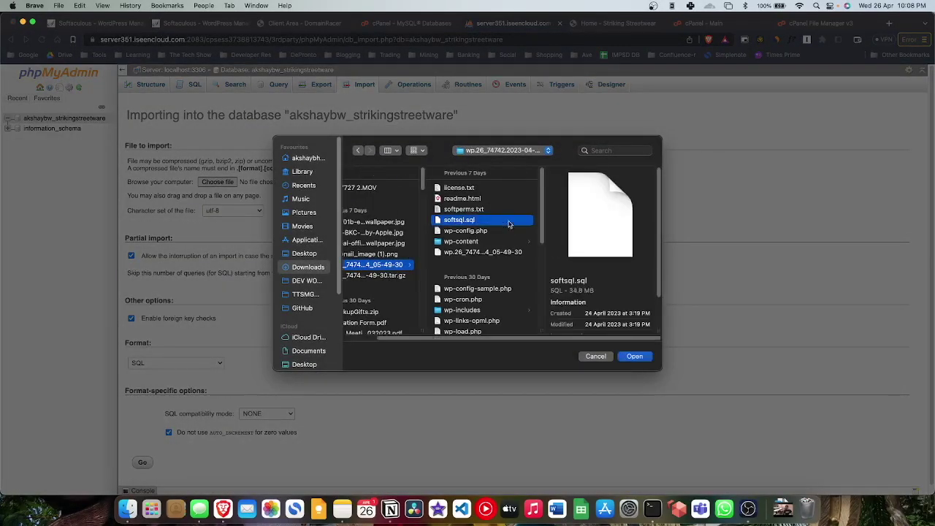
pyautogui.click(634, 357)
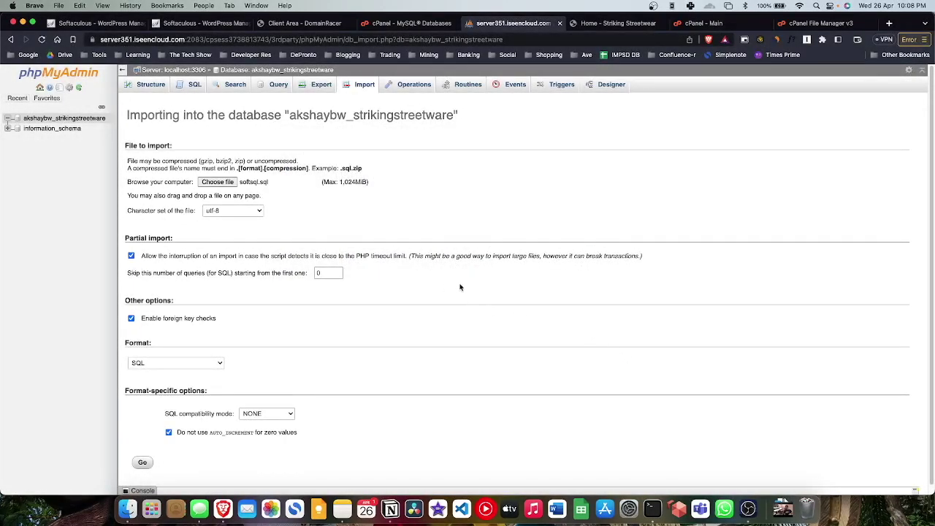
pyautogui.scroll(-1, 461, 289)
pyautogui.click(143, 453)
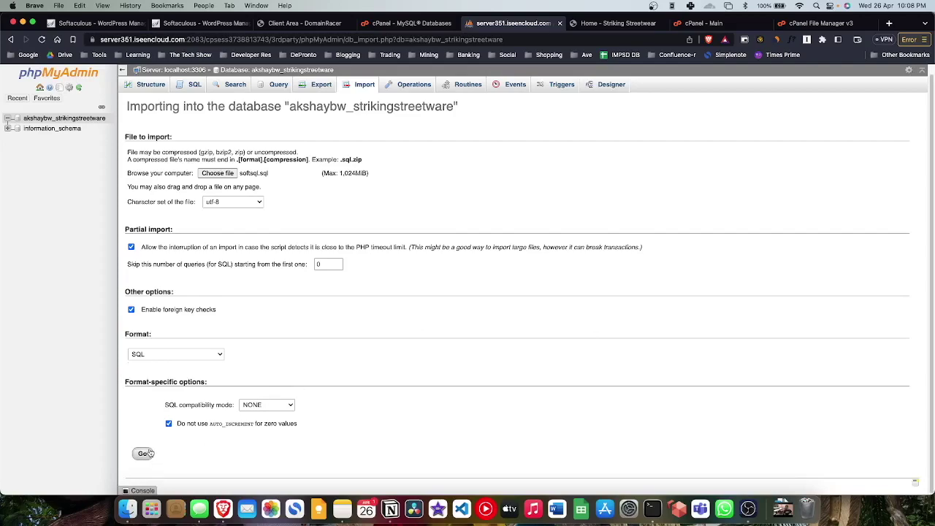
# Recheck the WordPress installation's database name and user in the Database Details of WordPress Management.
pyautogui.click(419, 25)
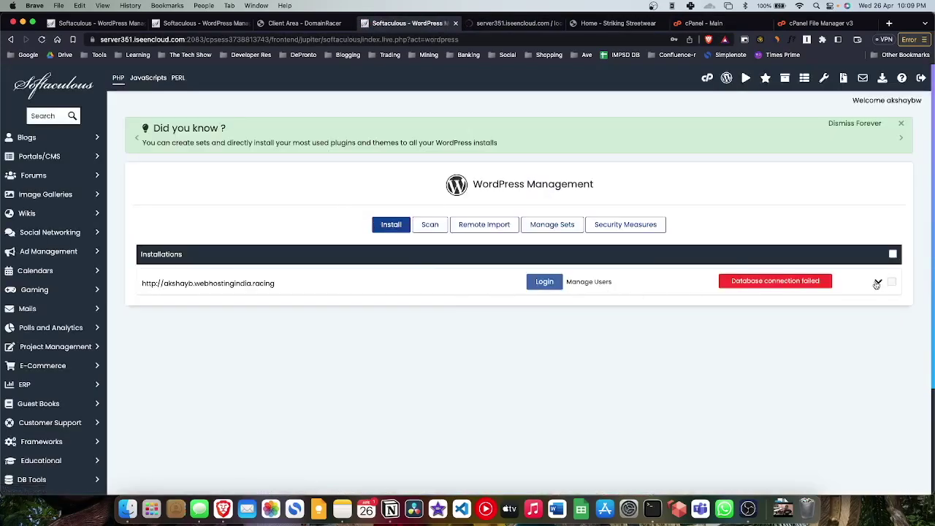
pyautogui.click(877, 282)
pyautogui.scroll(-5, 726, 321)
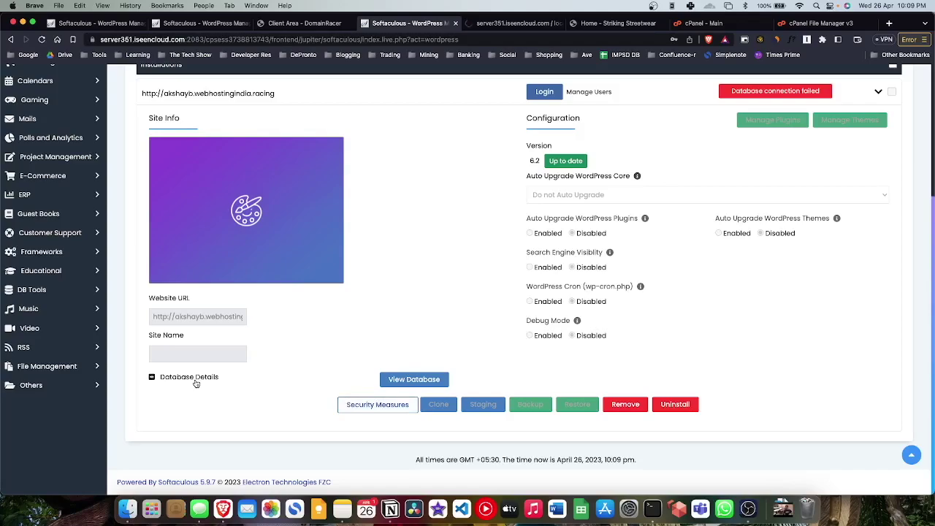
pyautogui.click(155, 377)
pyautogui.doubleClick(260, 400)
pyautogui.click(260, 421)
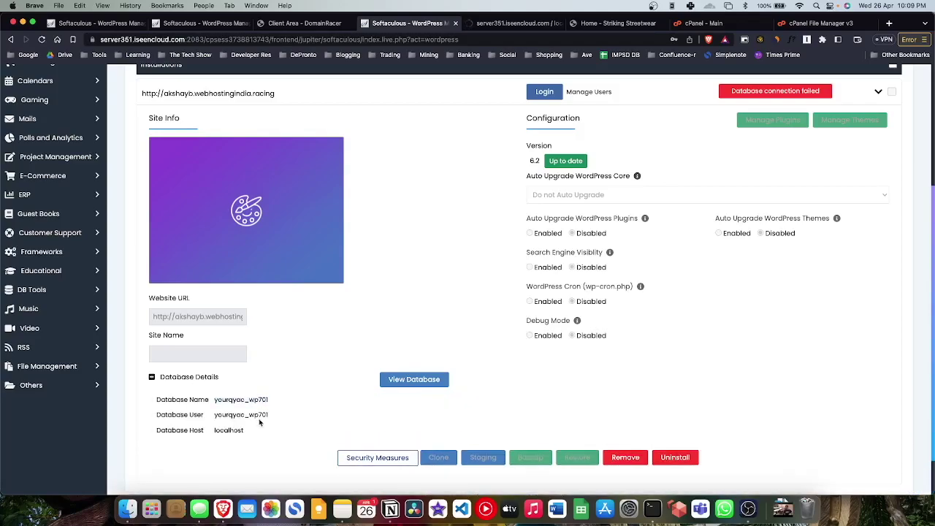
pyautogui.scroll(1, 334, 388)
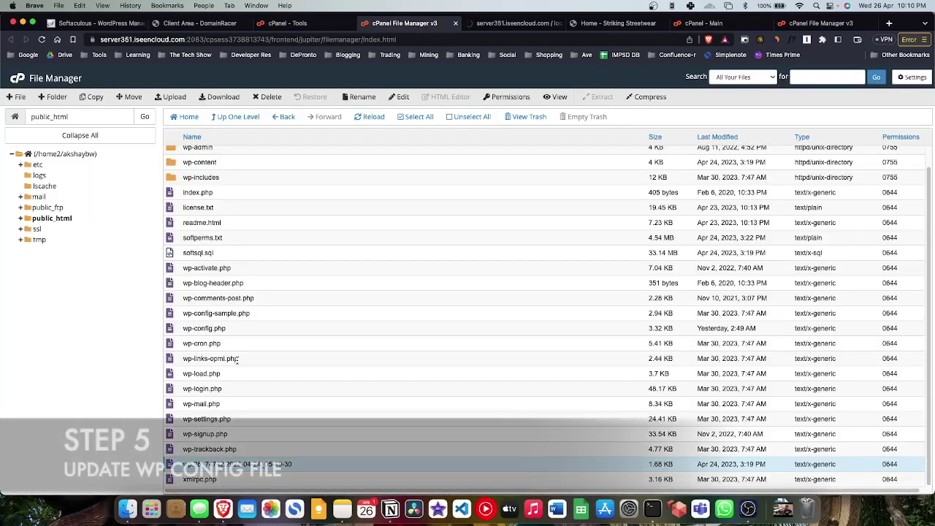
# Edit wp-config.php in public_html and replace the DB_NAME value with the new database's full name.
pyautogui.click(236, 328)
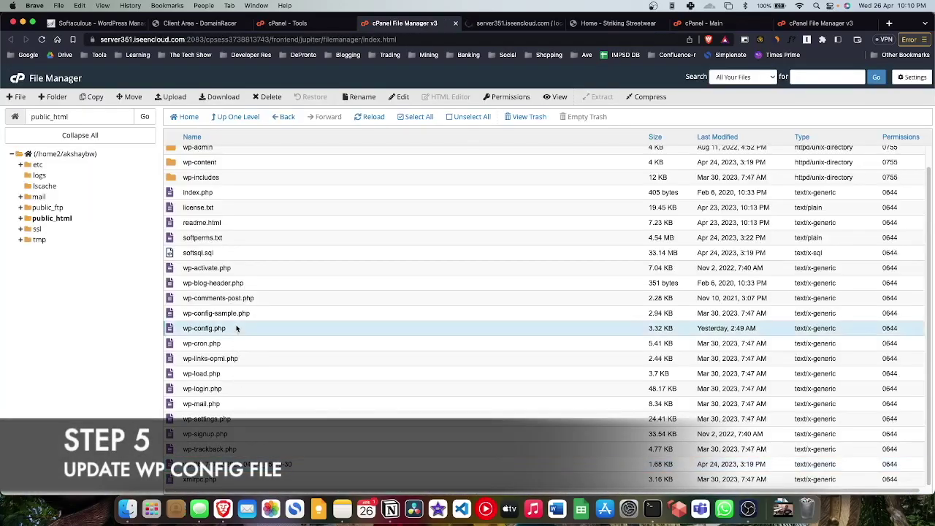
pyautogui.click(402, 98)
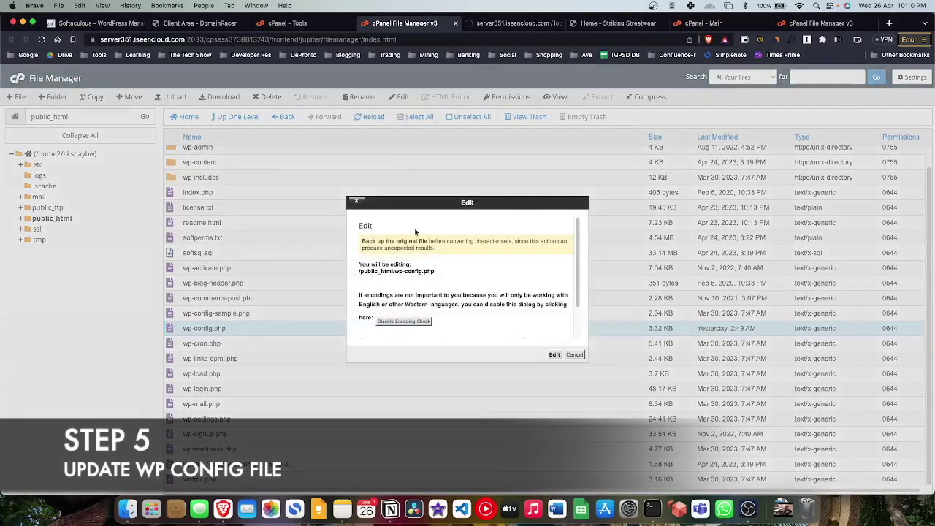
pyautogui.click(555, 355)
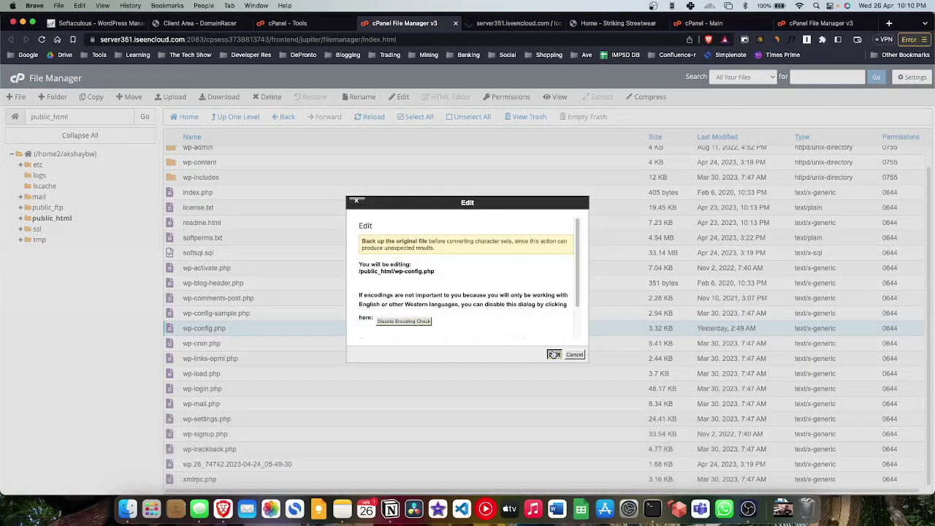
pyautogui.scroll(-2, 146, 193)
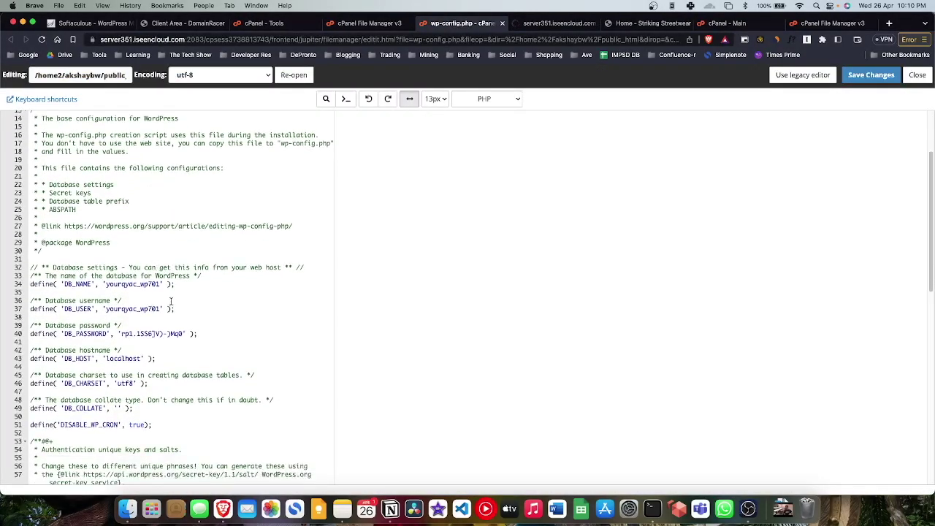
pyautogui.moveTo(160, 285); pyautogui.dragTo(106, 284)
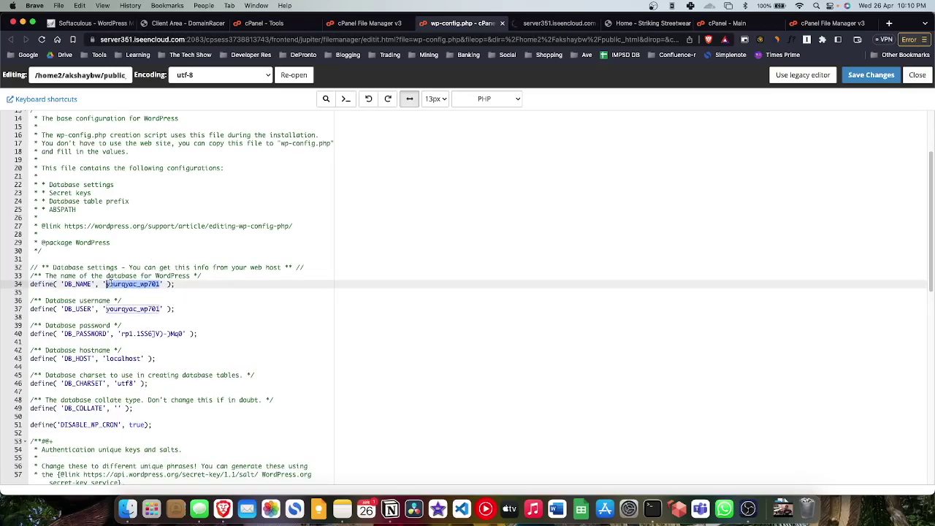
pyautogui.press('super+v')
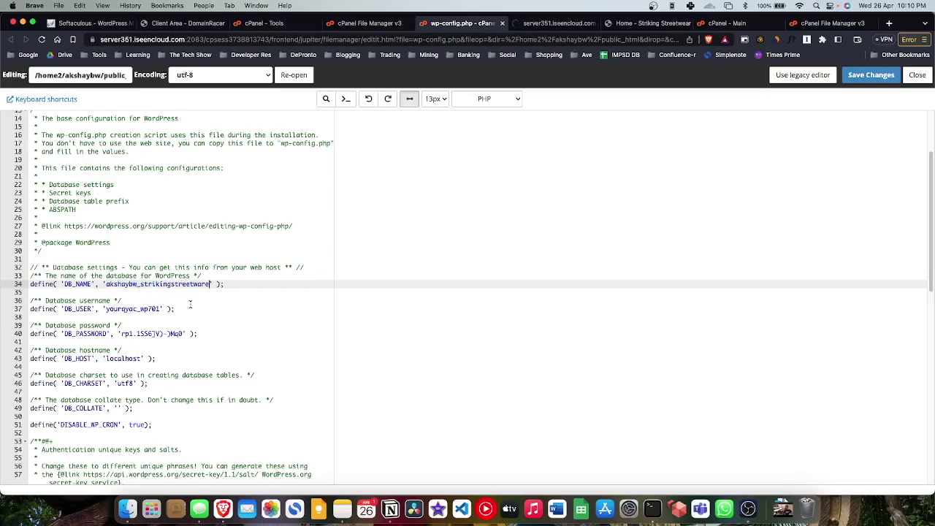
# In cPanel's MySQL Databases page, enter shalom after the account prefix as the new MySQL user's username.
pyautogui.click(537, 28)
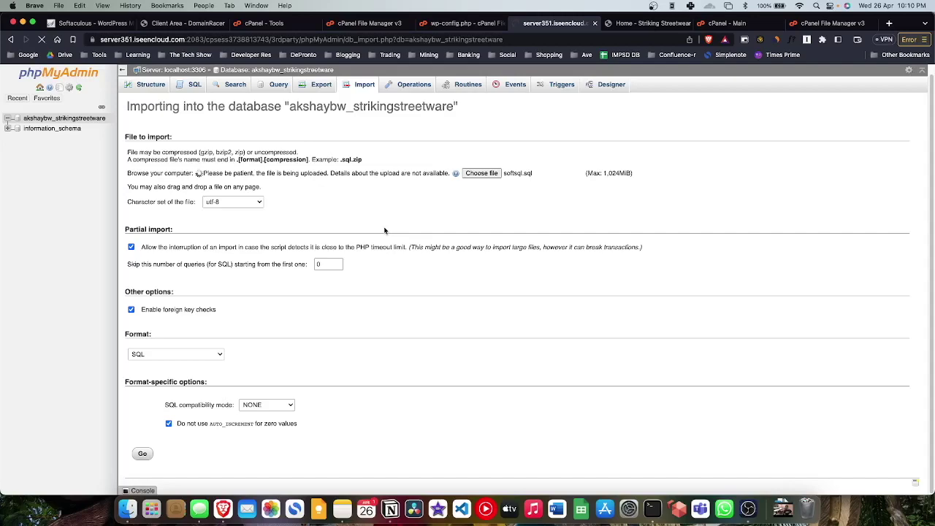
pyautogui.click(476, 23)
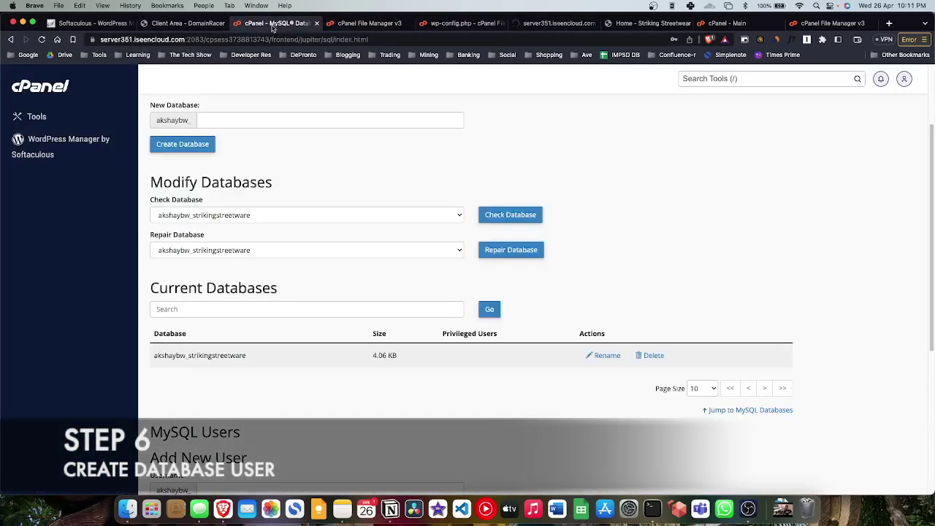
pyautogui.scroll(-5, 309, 253)
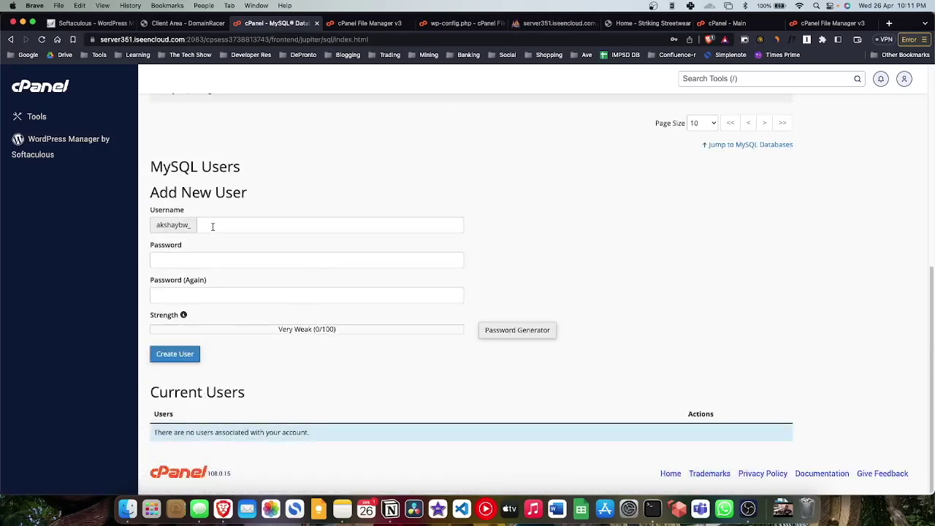
pyautogui.click(212, 225)
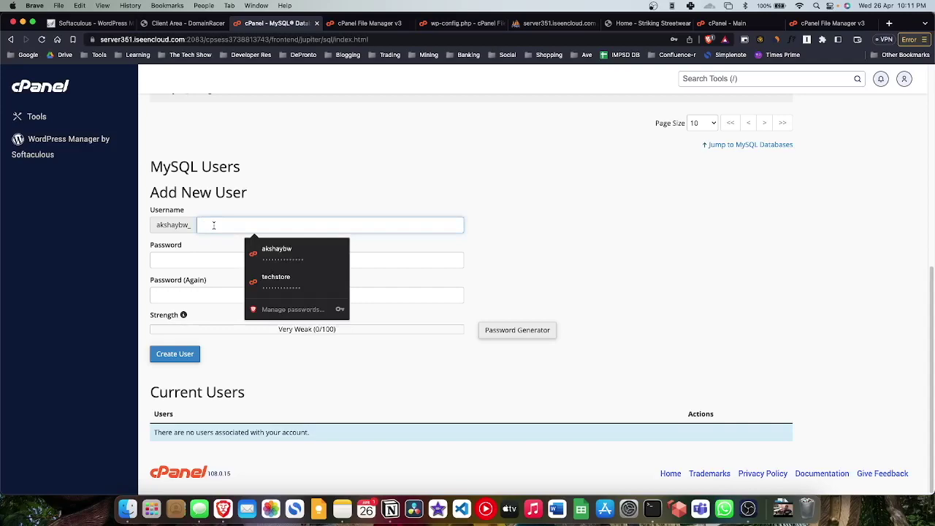
pyautogui.write('shalom')
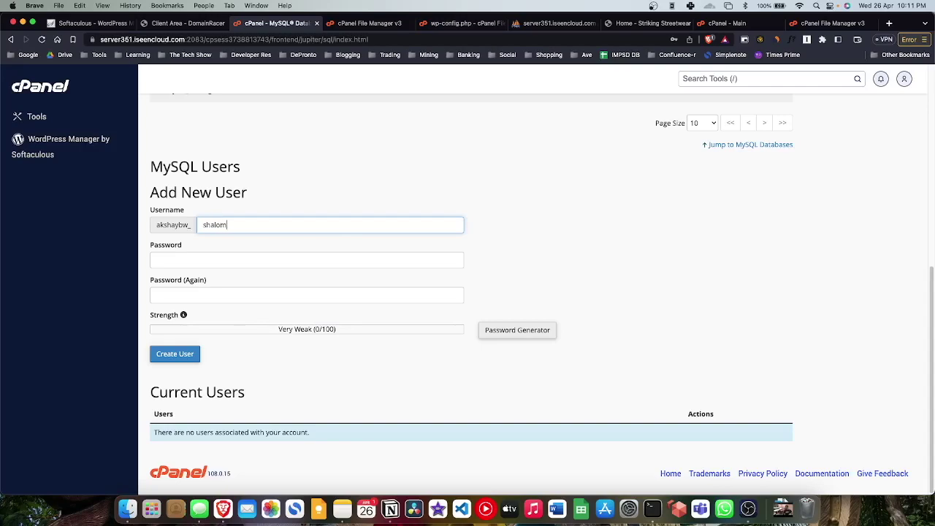
# Enter the new MySQL user's password and repeat it in the confirmation field.
pyautogui.click(207, 256)
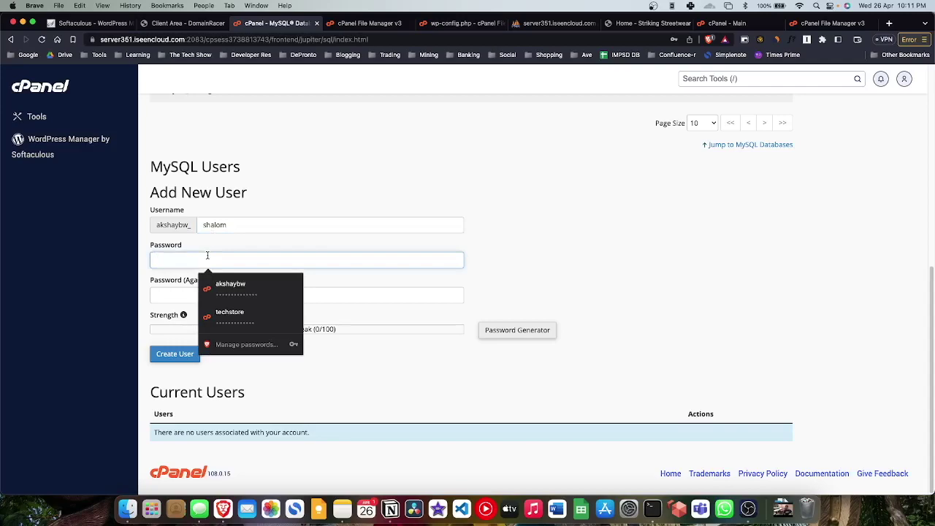
pyautogui.write('•••••')
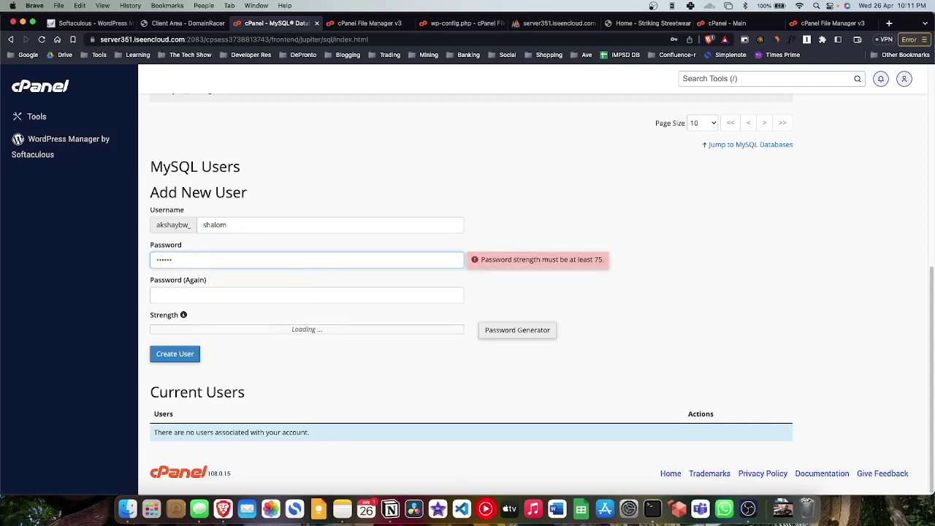
pyautogui.write('•')
pyautogui.moveTo(238, 265); pyautogui.dragTo(184, 260)
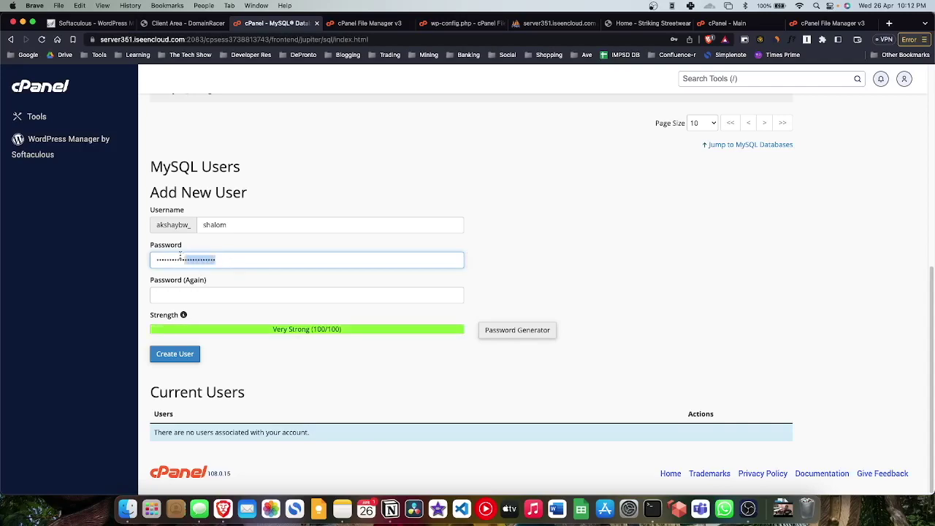
pyautogui.click(160, 292)
pyautogui.press('super+v')
pyautogui.click(279, 313)
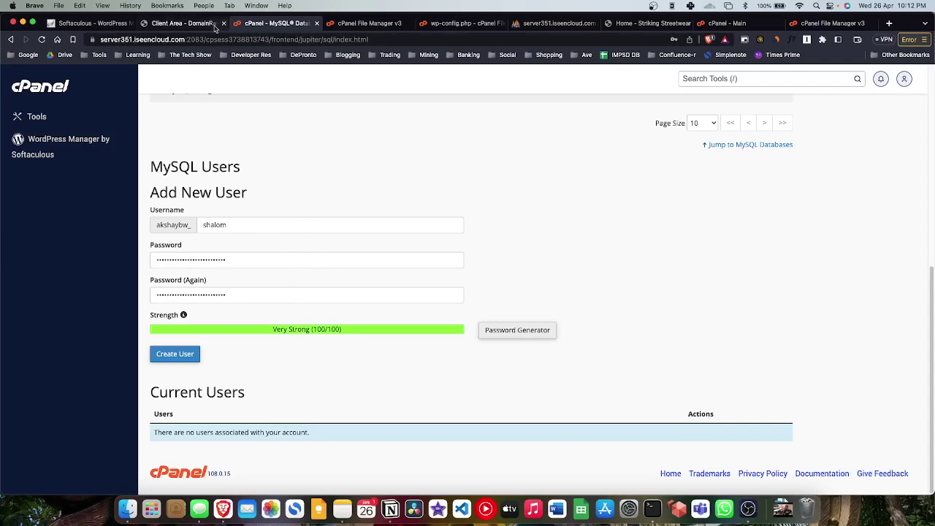
# Check in phpMyAdmin whether the softsql.sql import has finished.
pyautogui.click(356, 24)
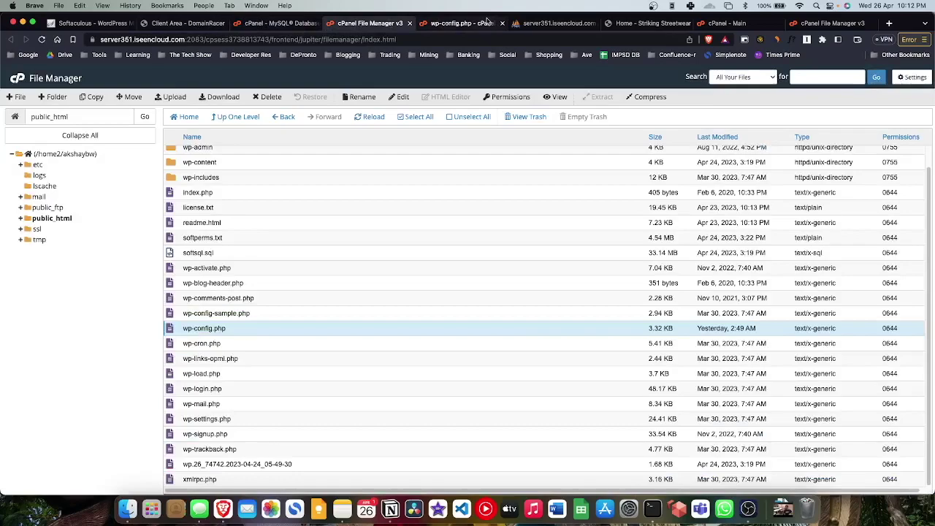
pyautogui.click(472, 25)
pyautogui.click(554, 23)
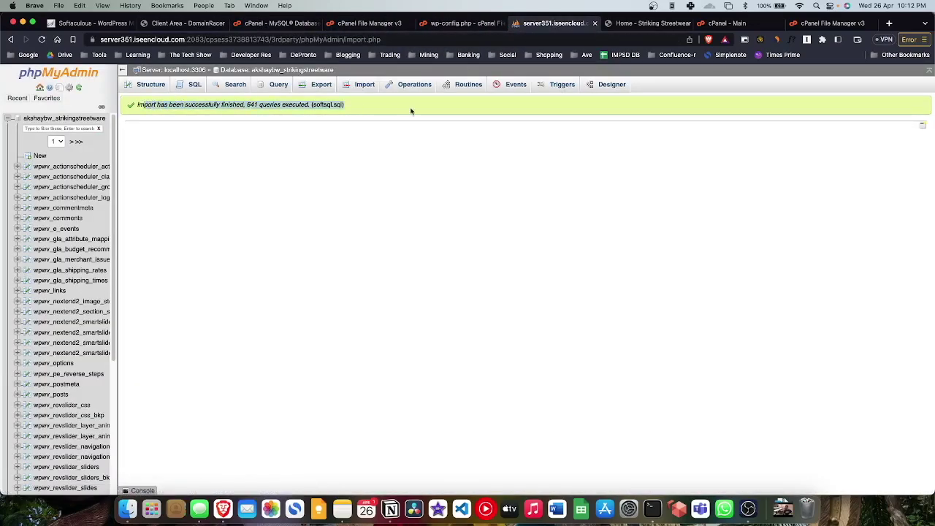
# Replace the DB_PASSWORD value in wp-config.php with the new MySQL user's password.
pyautogui.click(474, 25)
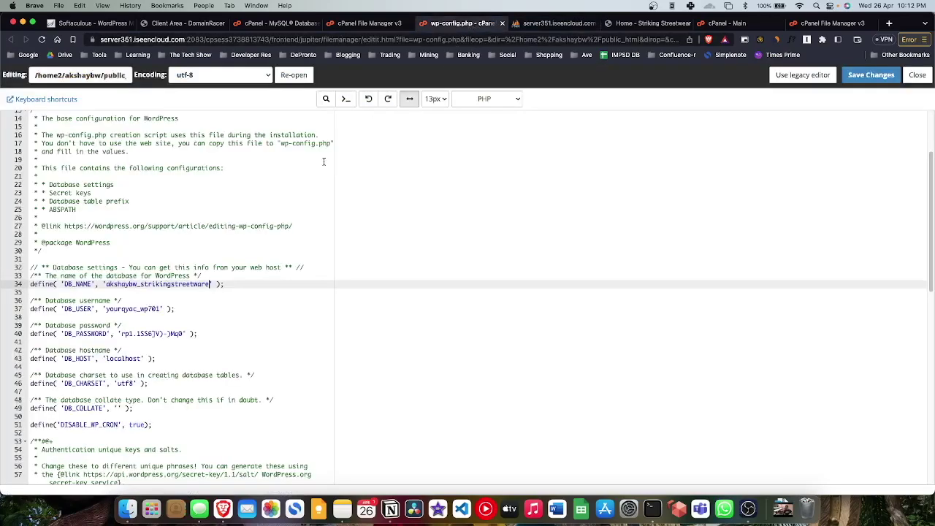
pyautogui.click(190, 342)
pyautogui.press('Down')
pyautogui.press('Down')
pyautogui.press('Down')
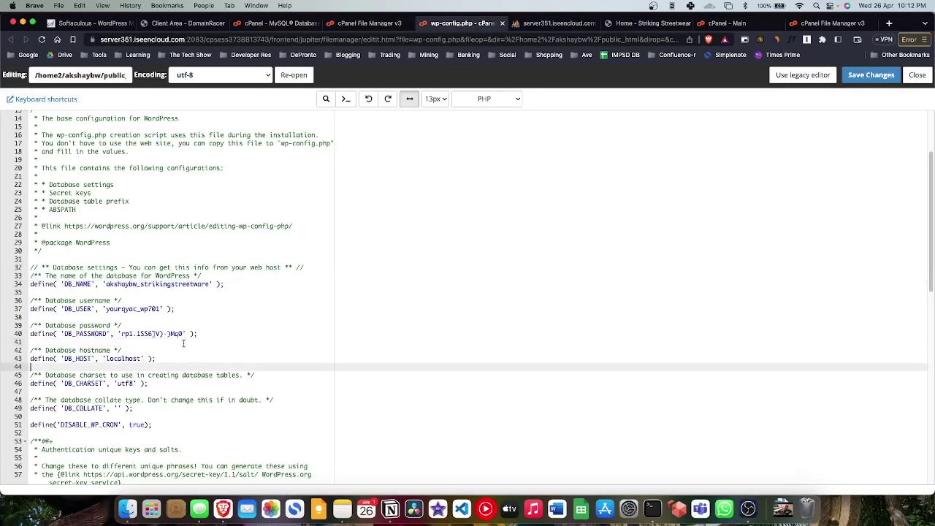
pyautogui.moveTo(184, 334); pyautogui.dragTo(121, 334)
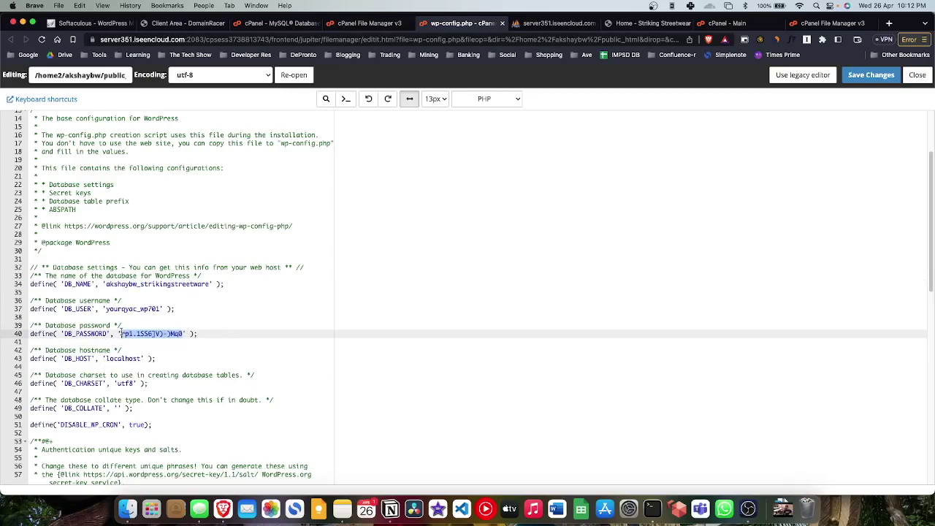
pyautogui.press('super+v')
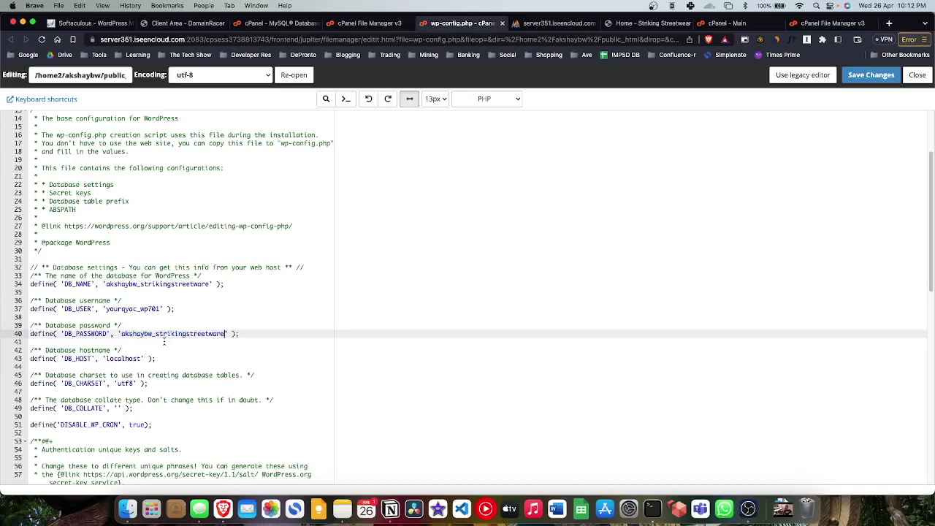
# Set DB_USER in wp-config.php to the account prefix followed by the username shalom copied from the new user form.
pyautogui.moveTo(156, 333); pyautogui.dragTo(121, 332)
pyautogui.moveTo(159, 309); pyautogui.dragTo(107, 309)
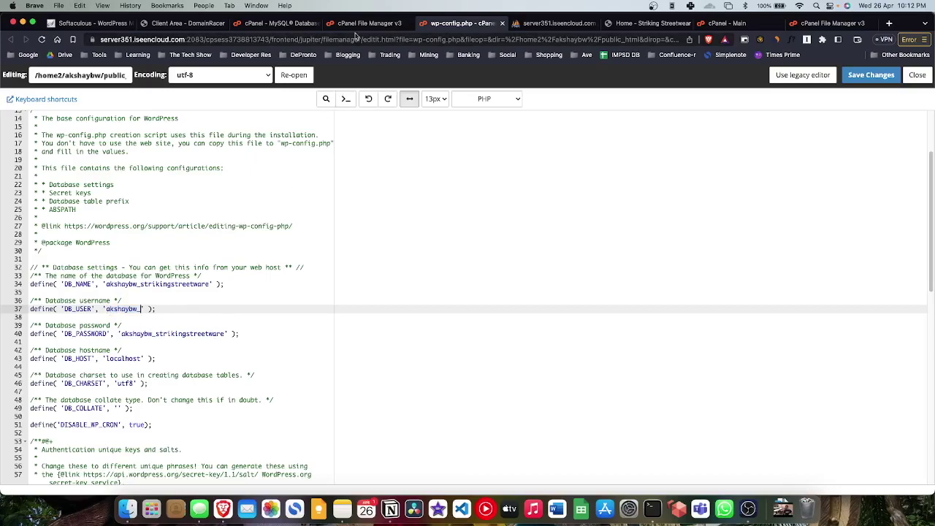
pyautogui.click(358, 27)
pyautogui.click(272, 23)
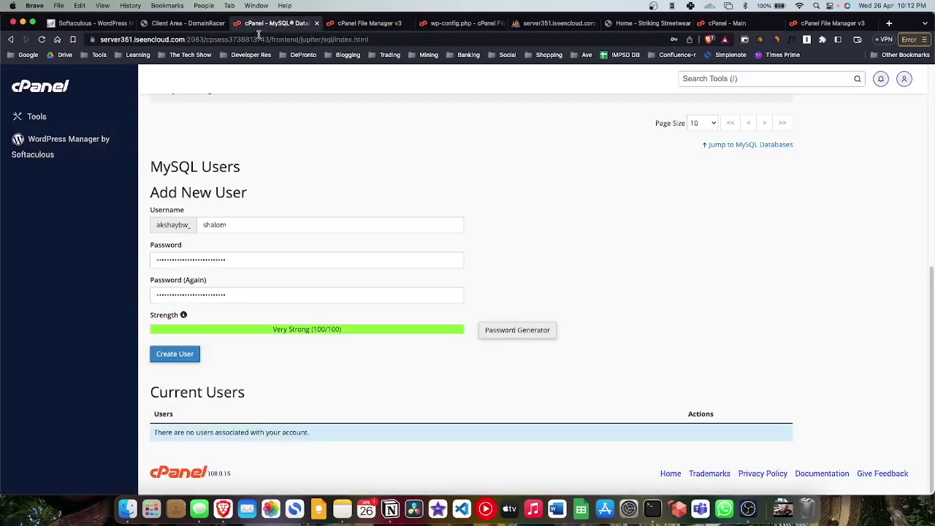
pyautogui.doubleClick(241, 225)
pyautogui.press('super+c')
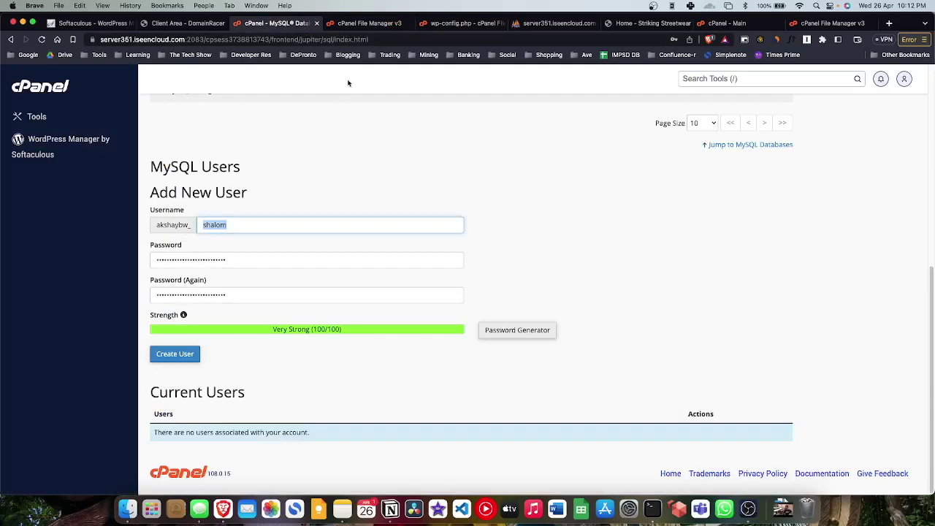
pyautogui.click(369, 25)
pyautogui.click(475, 24)
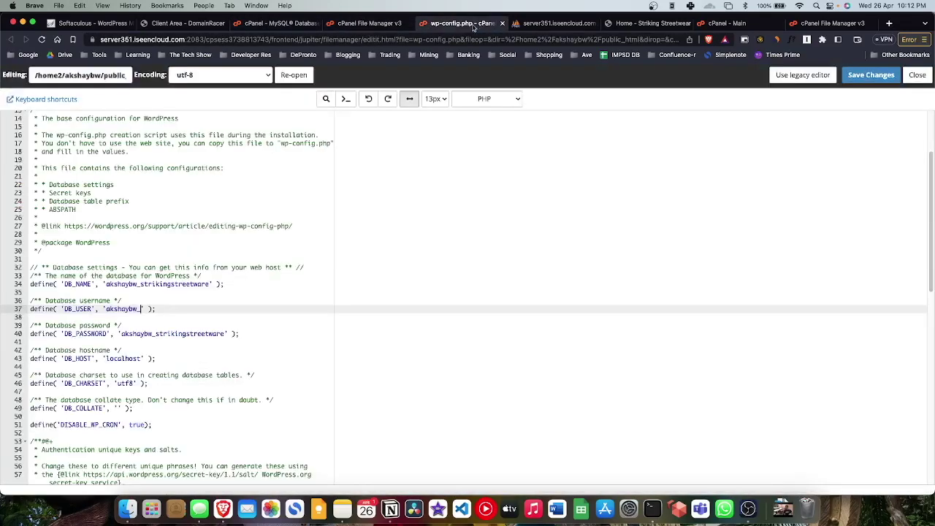
pyautogui.press('super+v')
# Recheck the new user form and the database settings in wp-config.php, and save the file over the existing version.
pyautogui.click(374, 24)
pyautogui.click(282, 24)
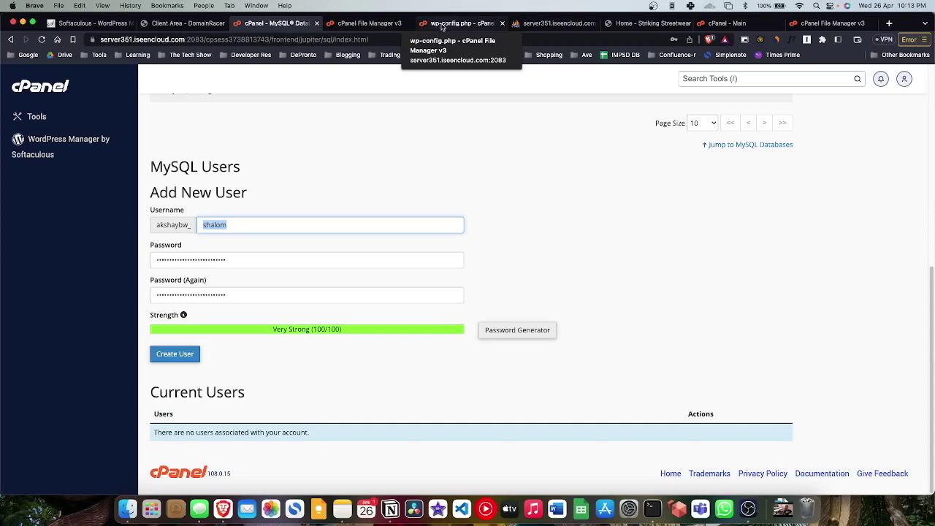
pyautogui.click(442, 24)
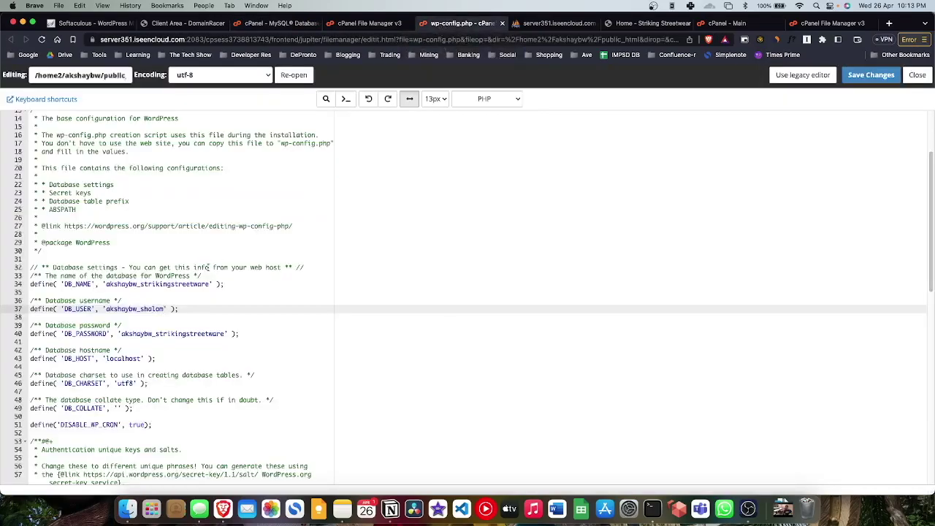
pyautogui.scroll(-1, 200, 279)
pyautogui.scroll(-4, 200, 279)
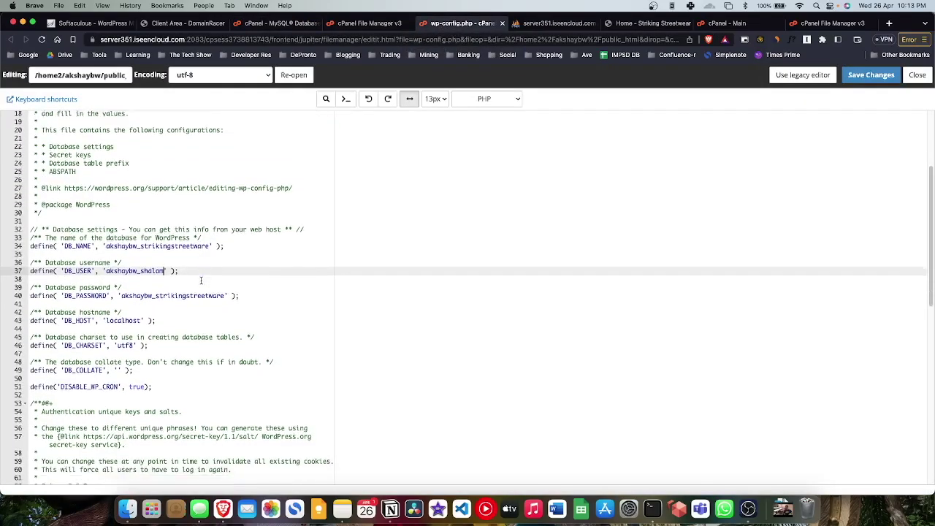
pyautogui.scroll(-10, 200, 280)
pyautogui.scroll(15, 200, 279)
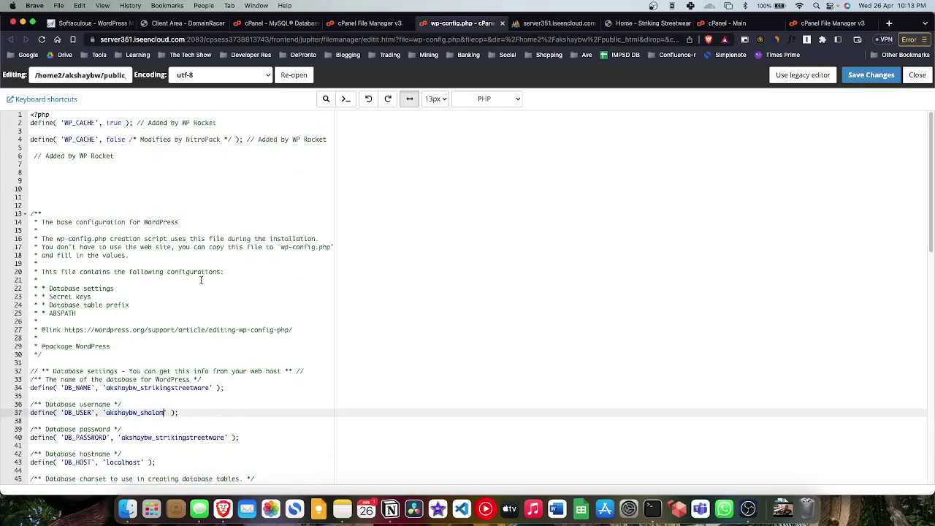
pyautogui.click(890, 77)
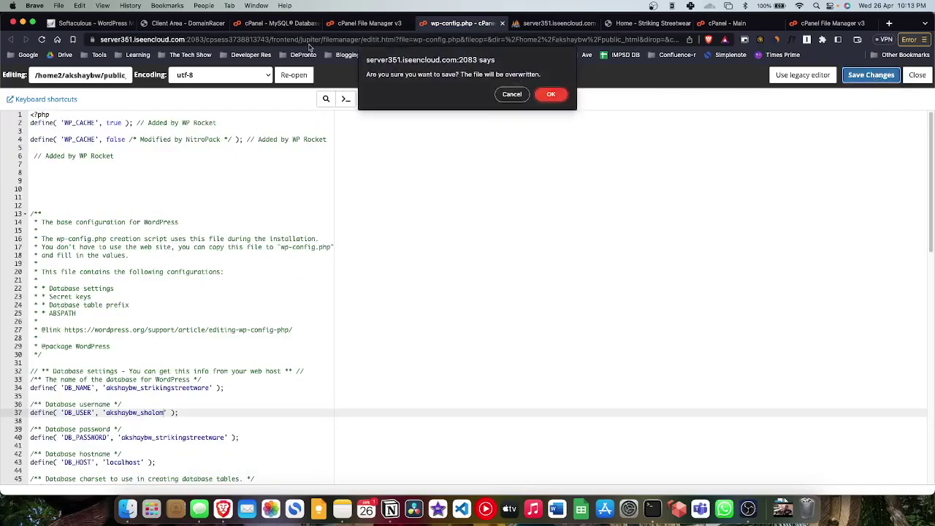
pyautogui.click(546, 94)
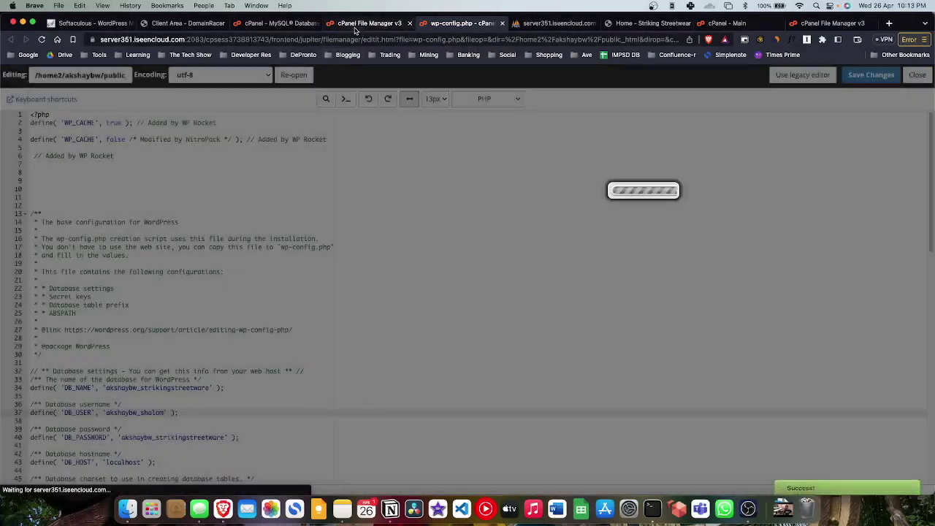
# Create the MySQL user from the completed form, go back to the MySQL Databases page, and switch to File Manager.
pyautogui.click(356, 26)
pyautogui.click(282, 25)
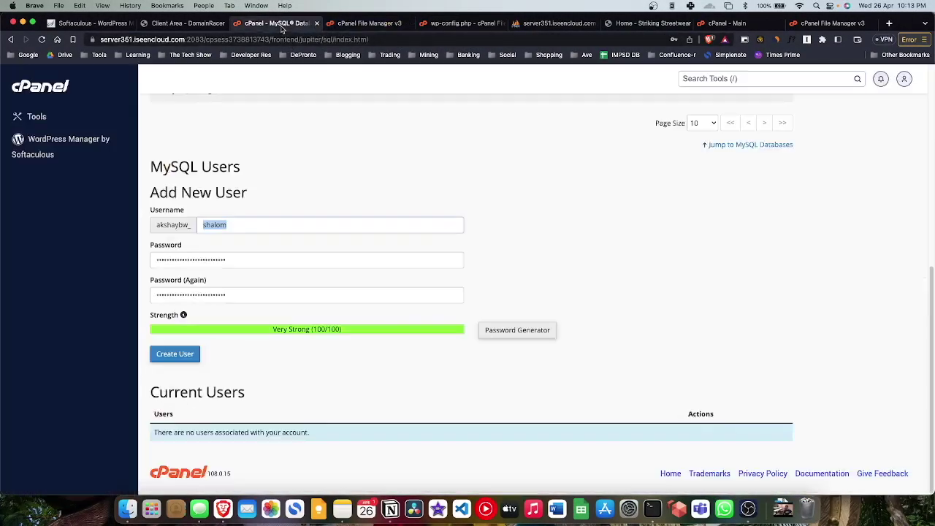
pyautogui.click(184, 352)
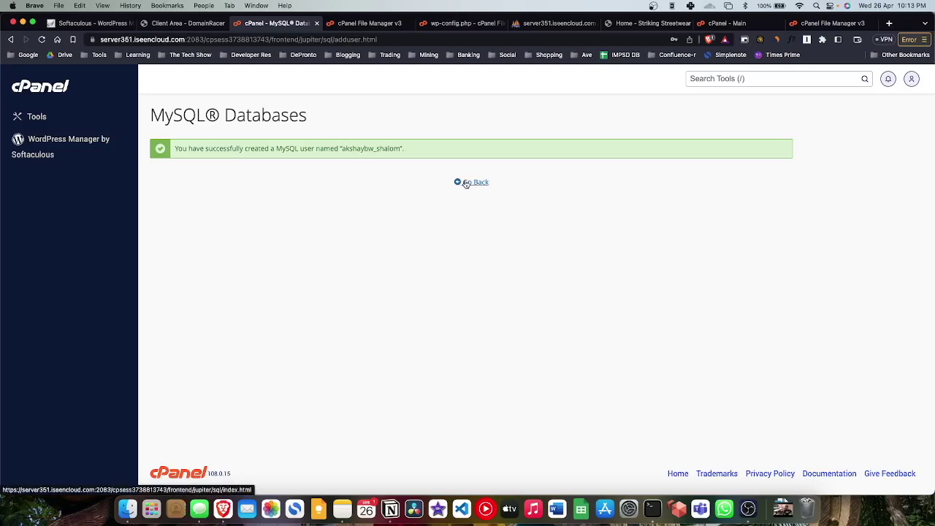
pyautogui.click(466, 183)
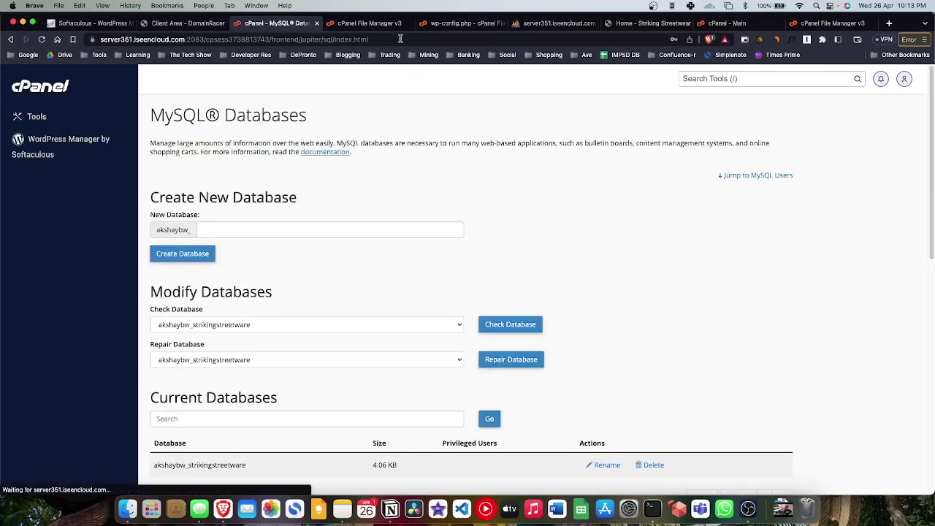
pyautogui.click(373, 24)
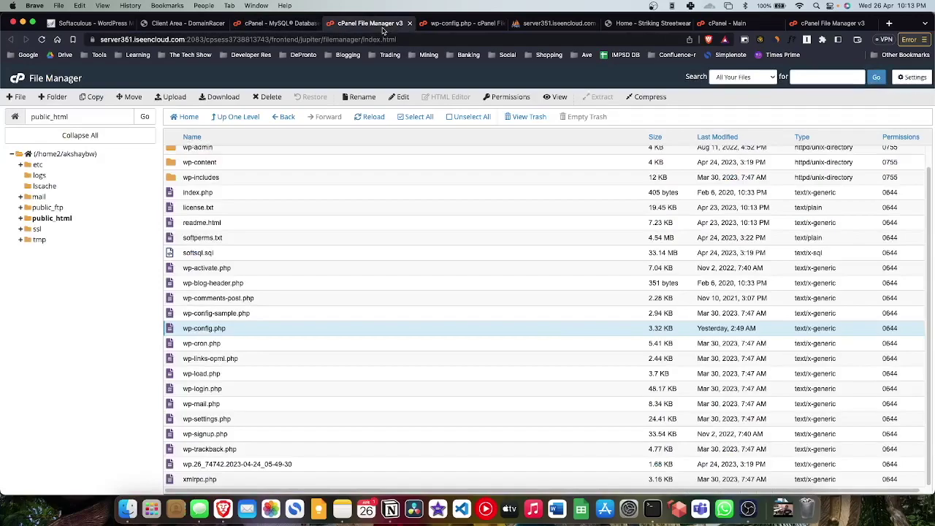
pyautogui.click(552, 23)
pyautogui.click(467, 24)
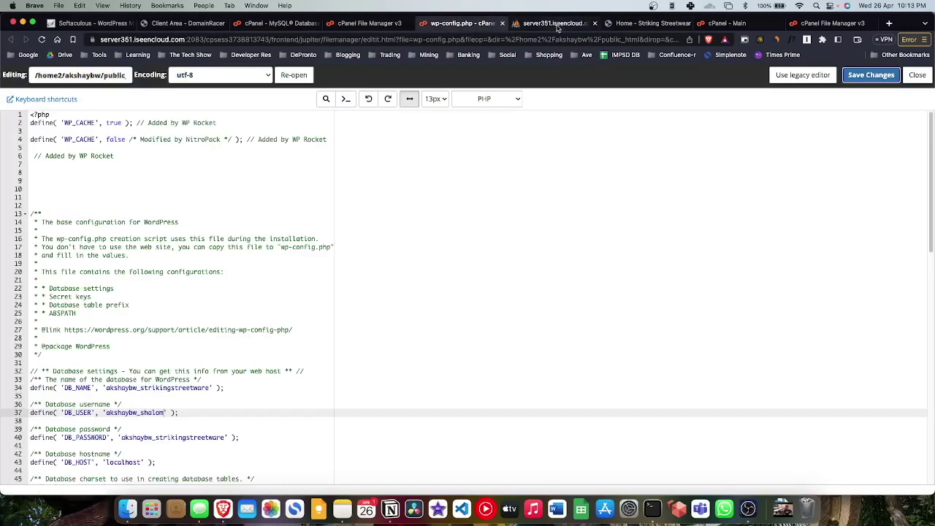
pyautogui.click(555, 24)
pyautogui.click(467, 23)
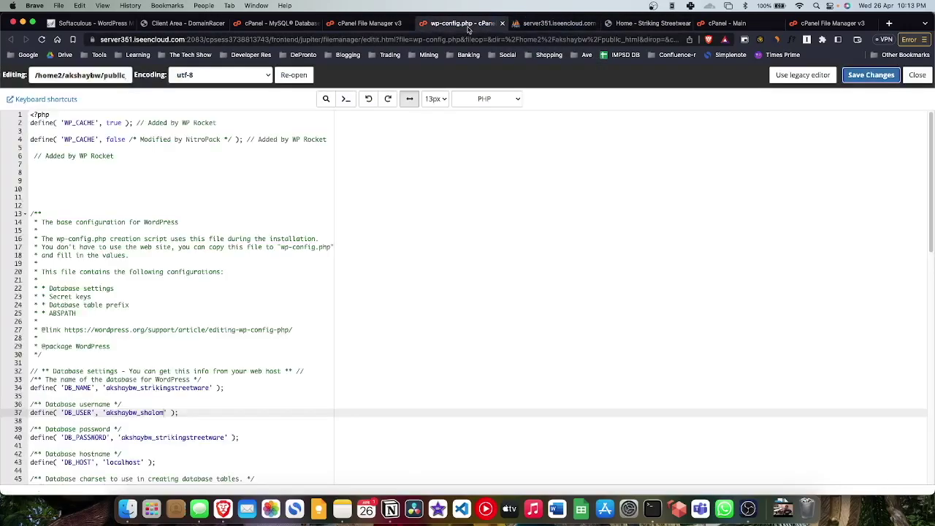
pyautogui.click(369, 23)
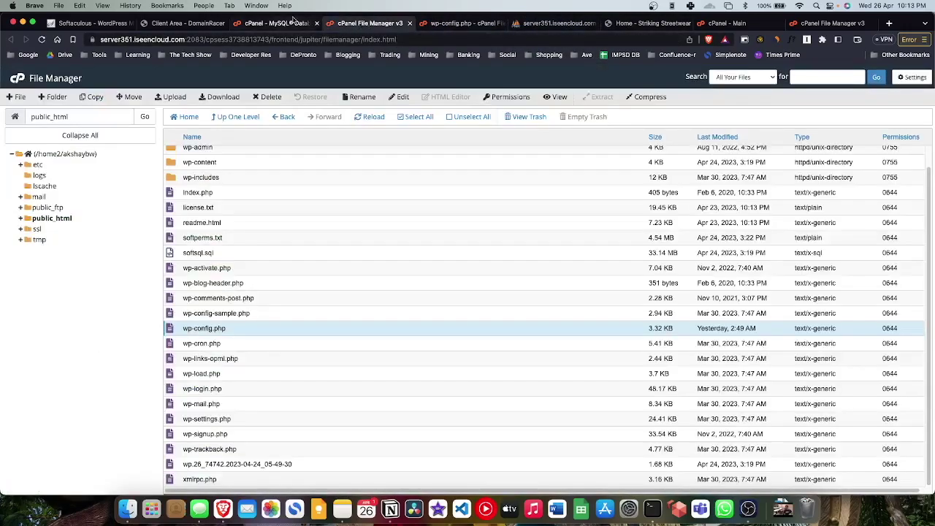
# Open WordPress Manager by Softaculous, test the admin login of the listed WordPress installation, and close the resulting page.
pyautogui.click(289, 24)
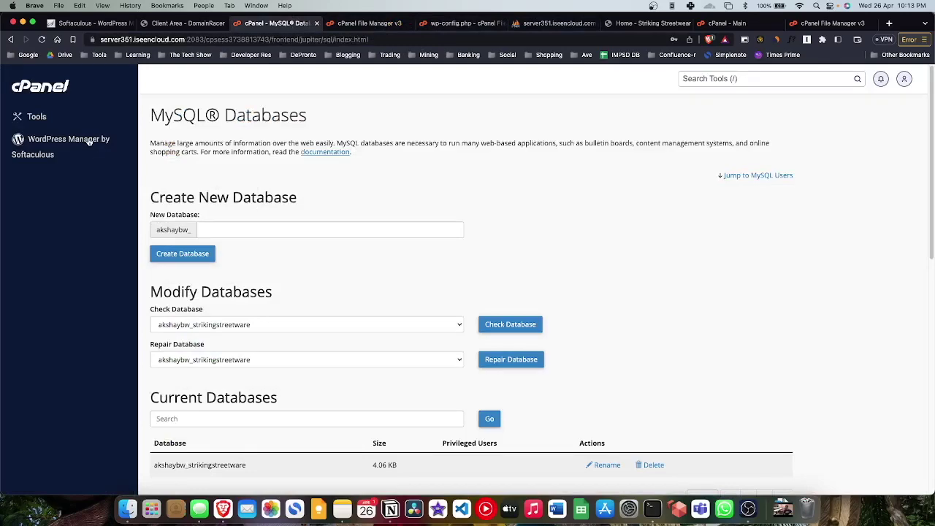
pyautogui.click(109, 140)
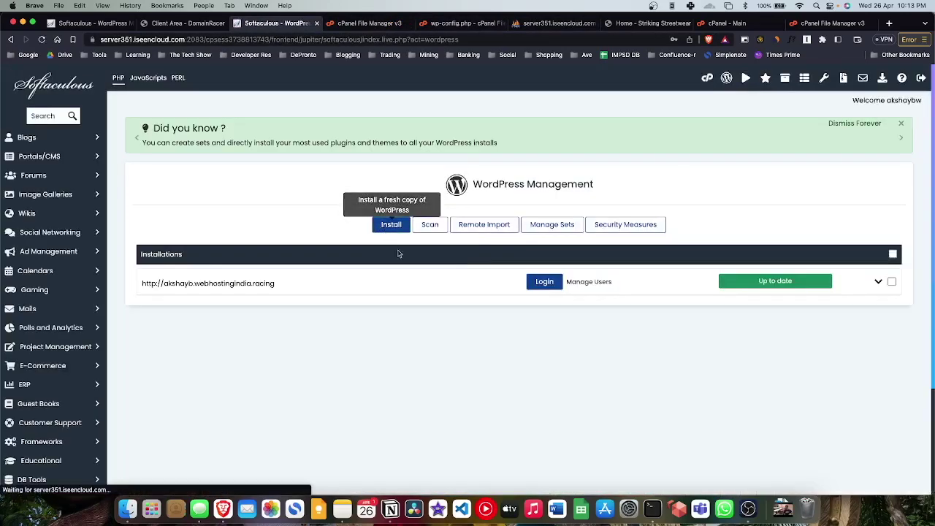
pyautogui.click(552, 282)
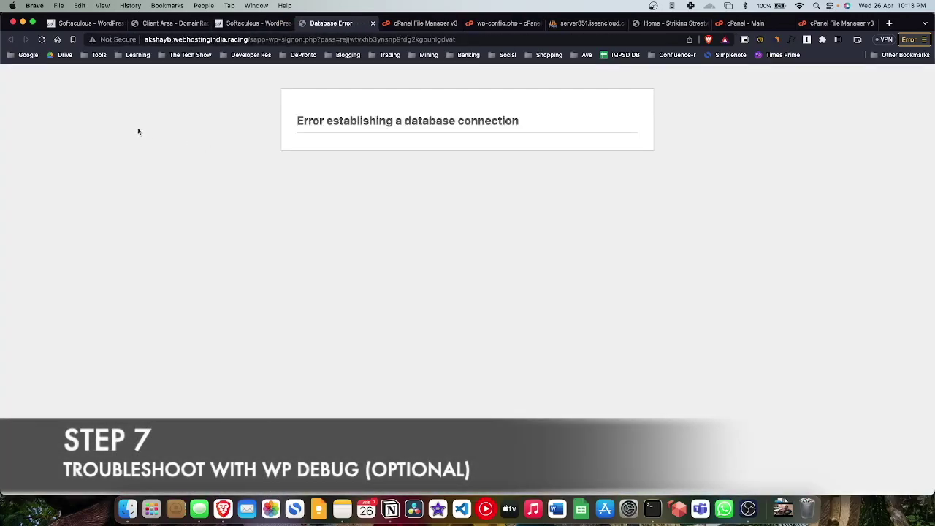
pyautogui.click(373, 23)
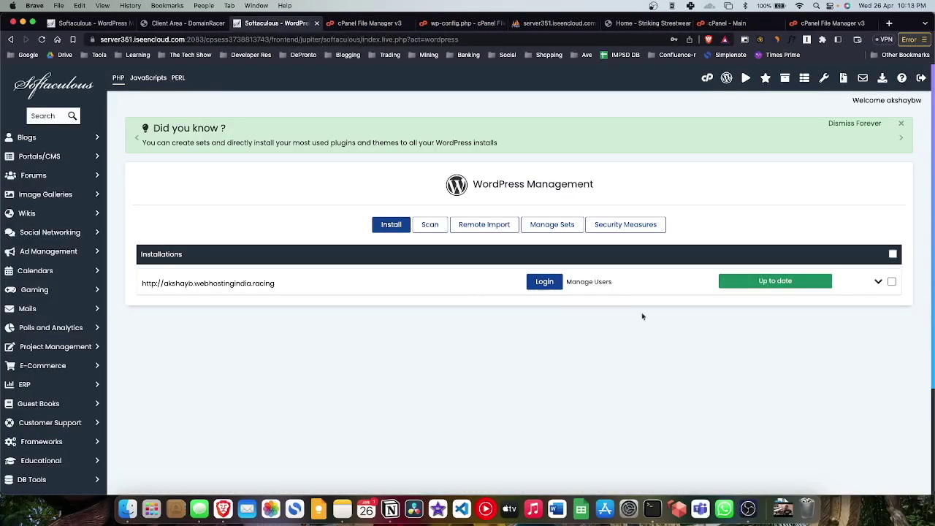
# Expand the WordPress installation's settings and check its database name, user and host under Database Details.
pyautogui.click(878, 281)
pyautogui.scroll(-4, 658, 305)
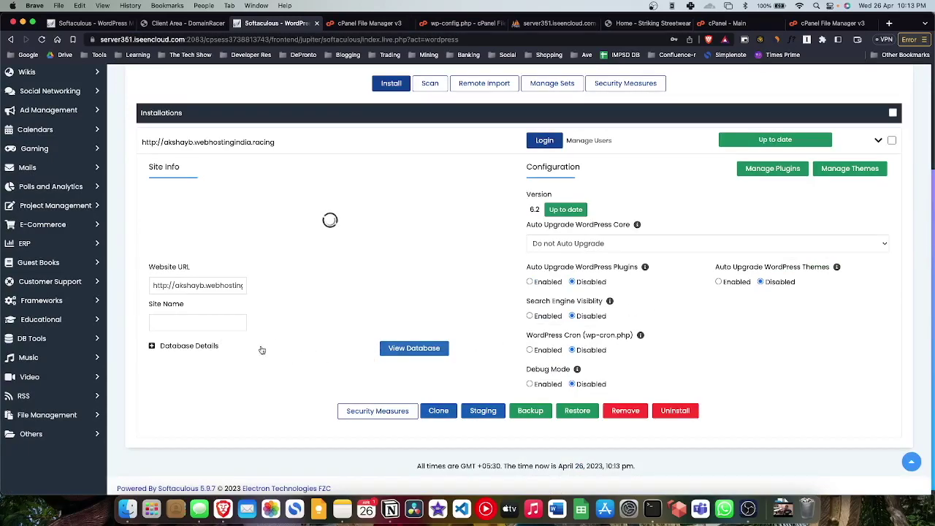
pyautogui.scroll(-1, 314, 350)
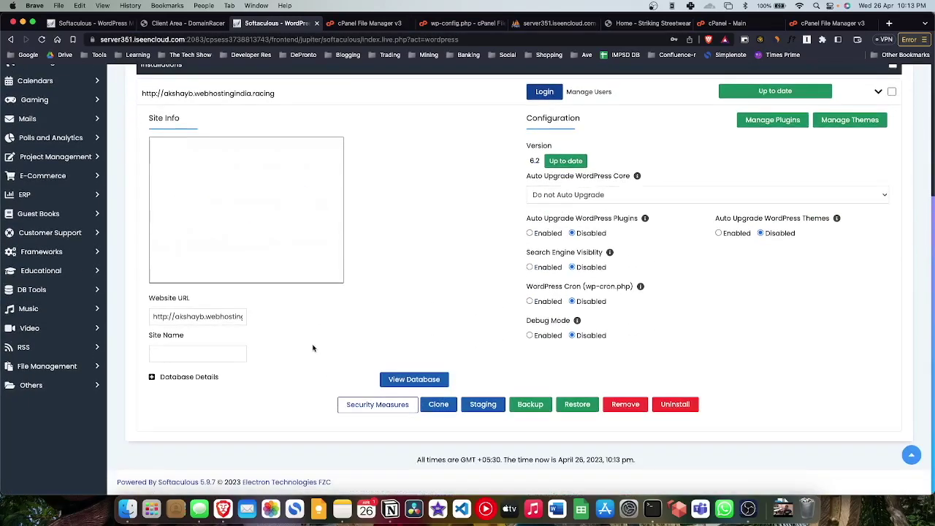
pyautogui.click(188, 379)
pyautogui.scroll(-2, 293, 380)
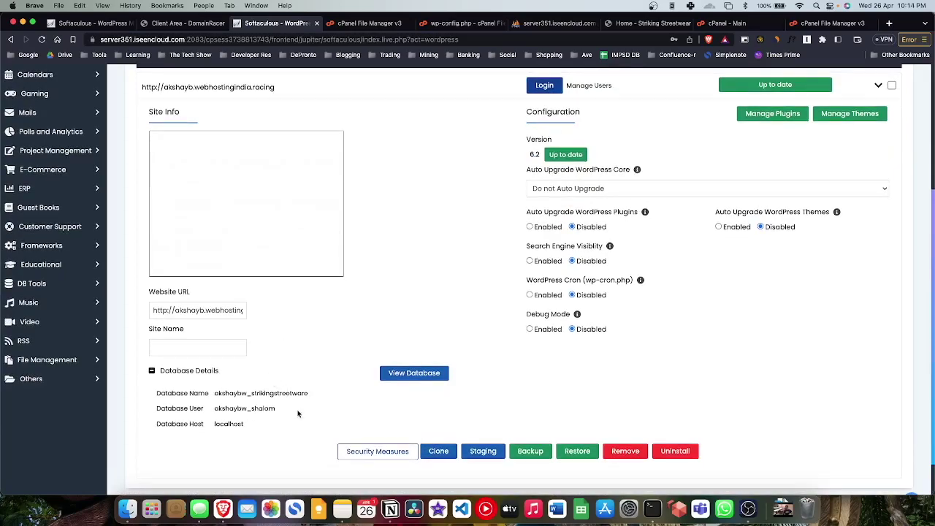
# View the installation's database in phpMyAdmin and look through its full list of tables.
pyautogui.click(414, 357)
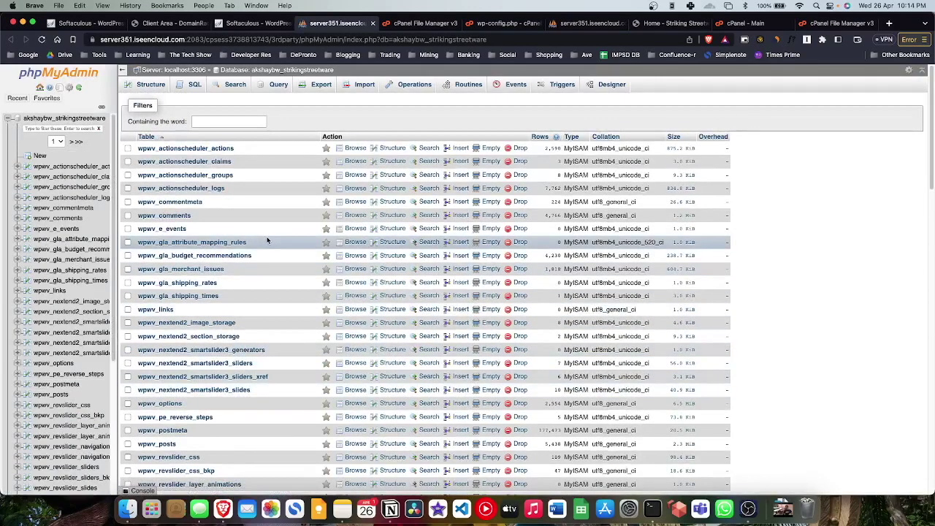
pyautogui.scroll(-15, 267, 237)
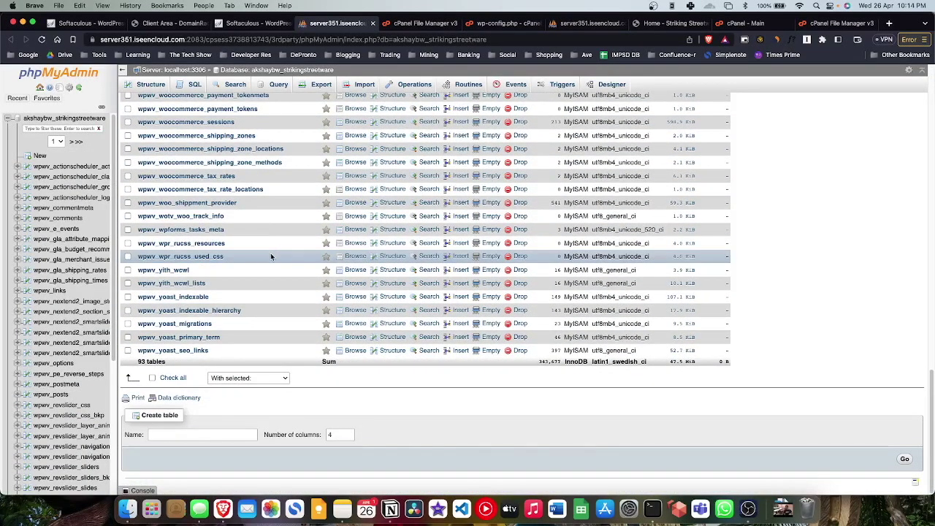
pyautogui.scroll(15, 270, 253)
# Switch to File Manager and open wp-config.php from public_html for editing.
pyautogui.click(413, 23)
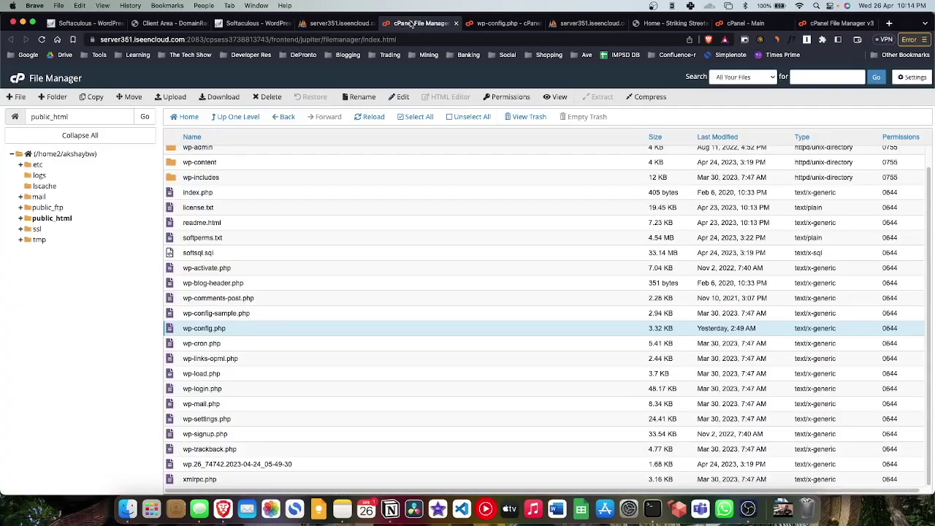
pyautogui.doubleClick(213, 329)
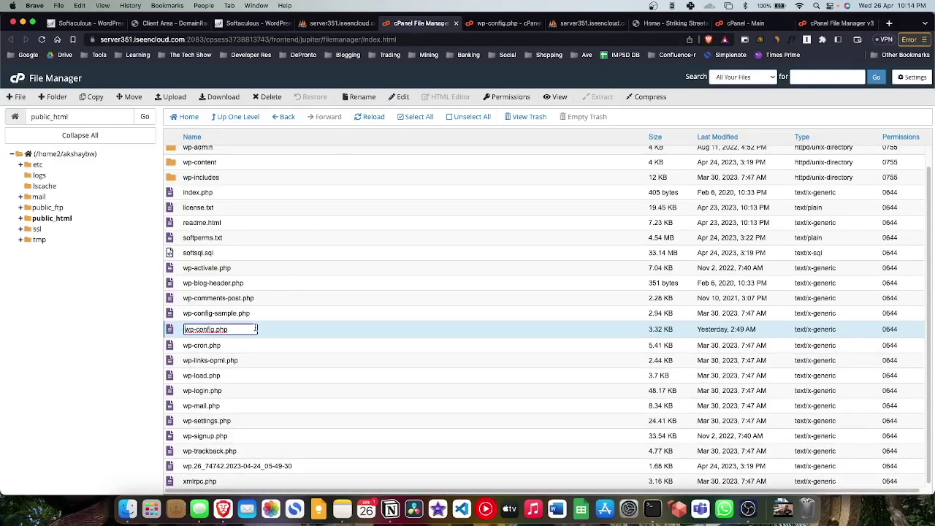
pyautogui.press('Escape')
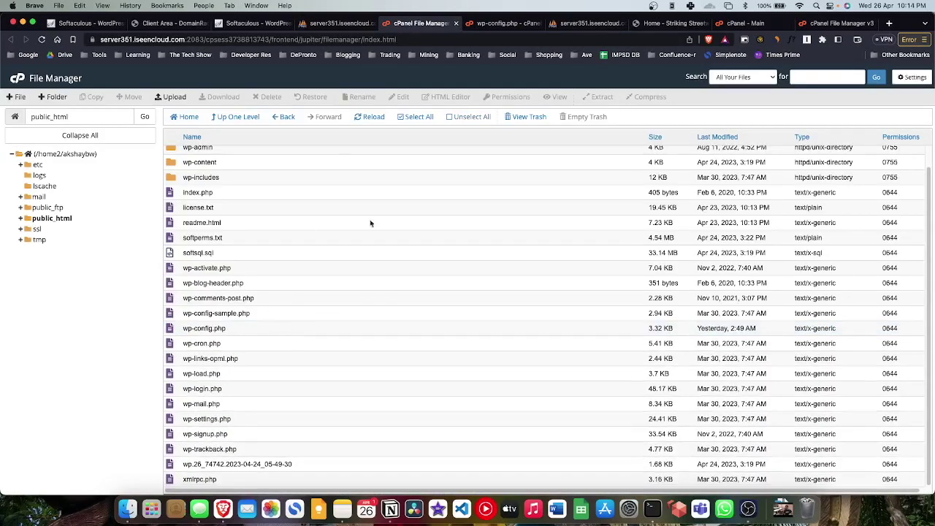
pyautogui.click(244, 335)
pyautogui.click(396, 98)
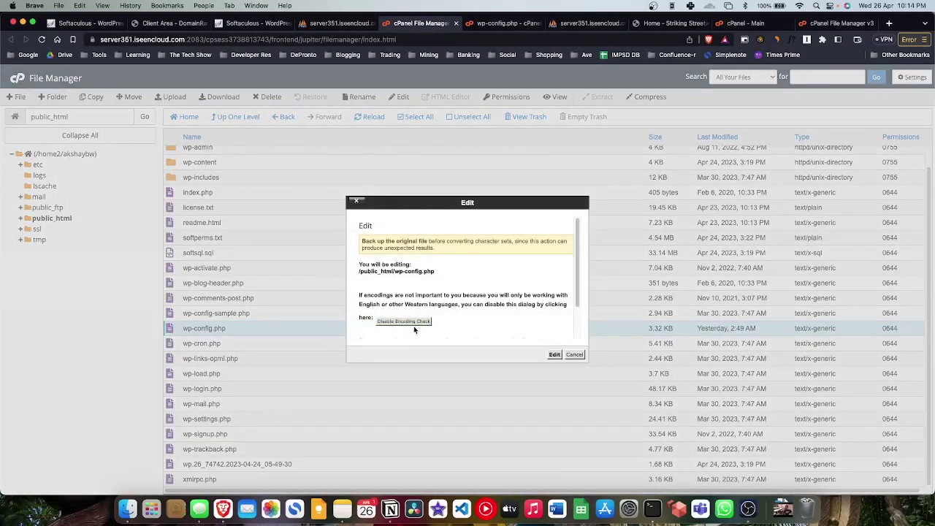
pyautogui.click(553, 355)
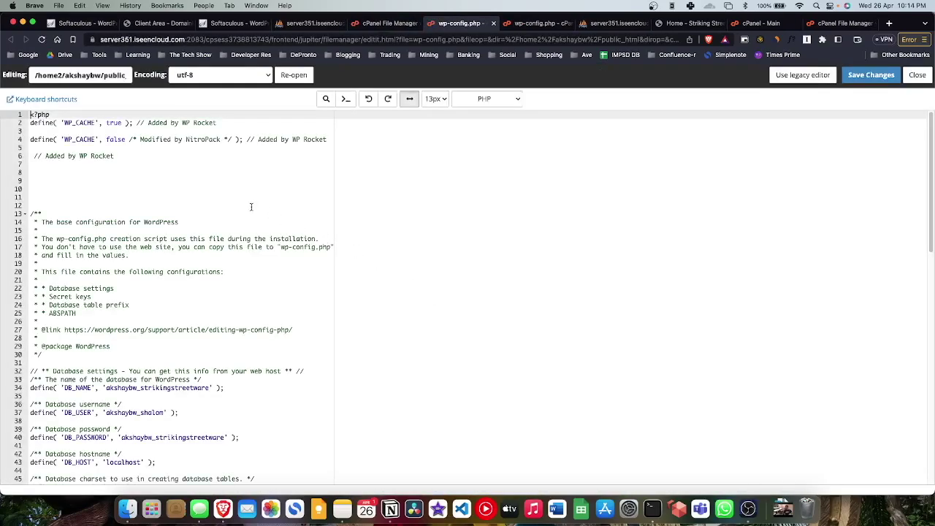
# Set WP_DEBUG to true in wp-config.php and save the file over the existing version.
pyautogui.scroll(-5, 182, 214)
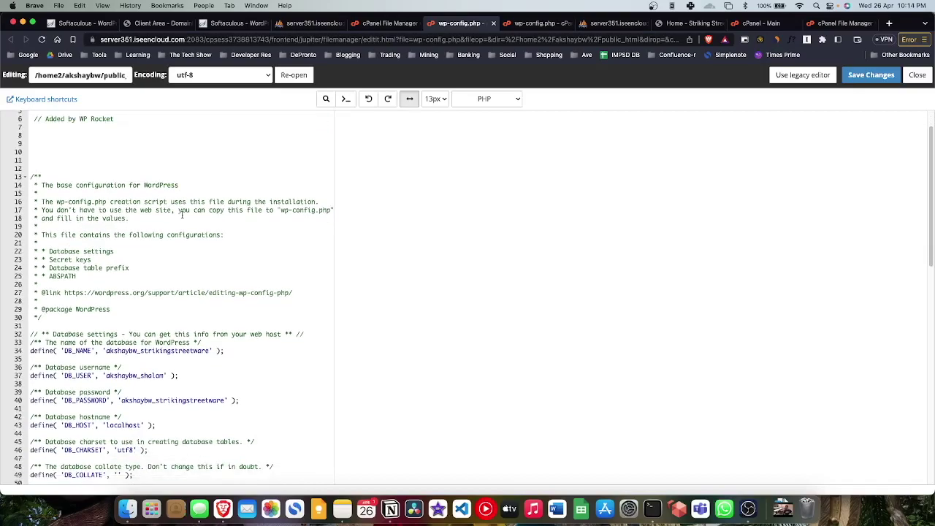
pyautogui.scroll(-15, 182, 214)
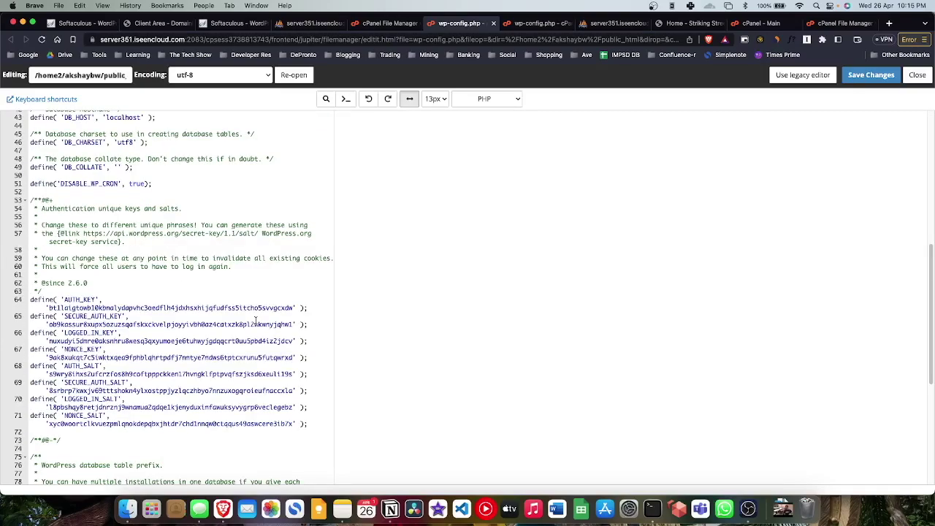
pyautogui.scroll(-10, 256, 322)
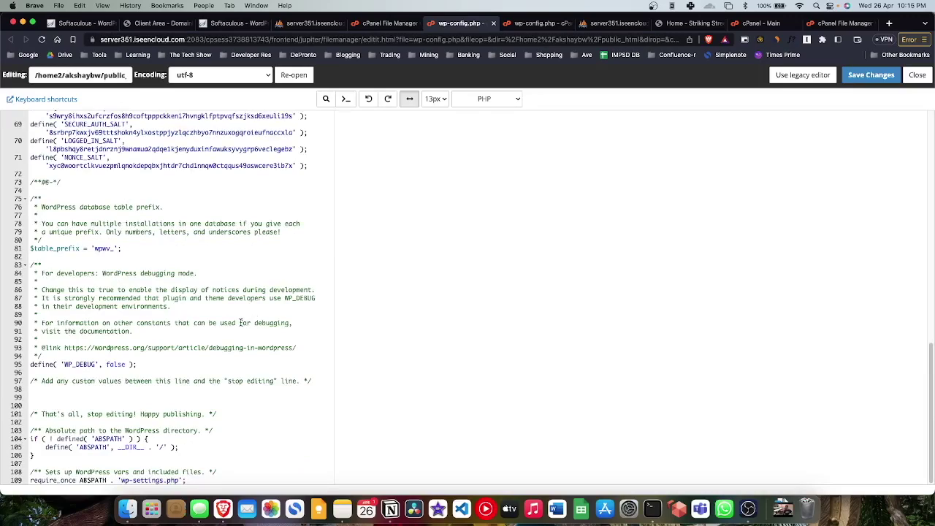
pyautogui.doubleClick(110, 364)
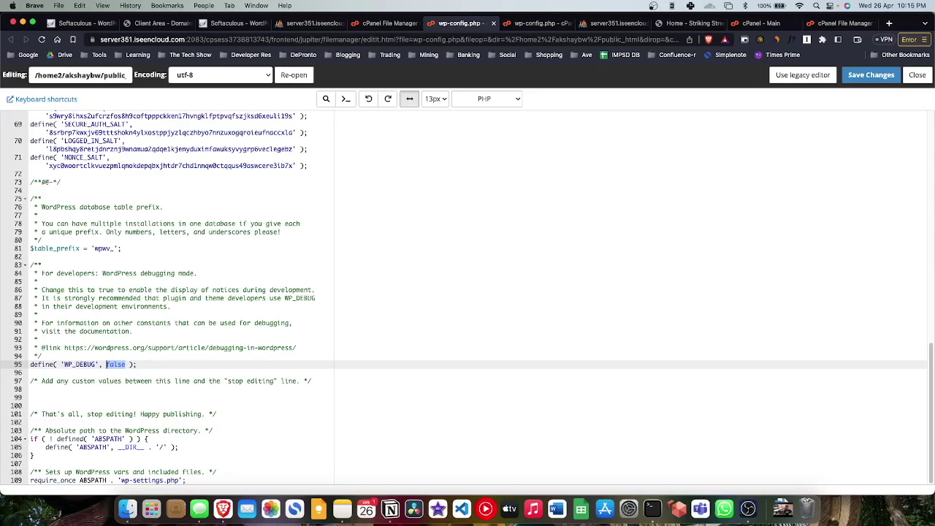
pyautogui.write('true')
pyautogui.click(871, 75)
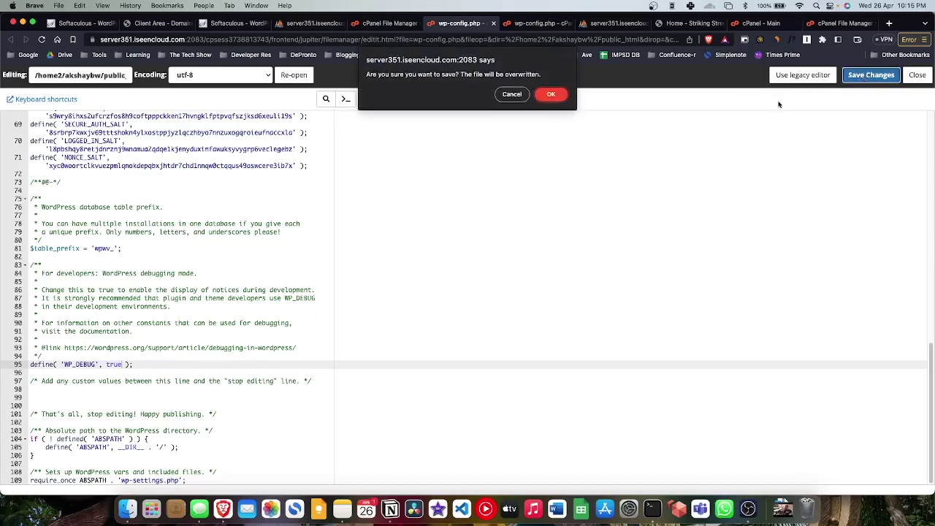
pyautogui.click(551, 93)
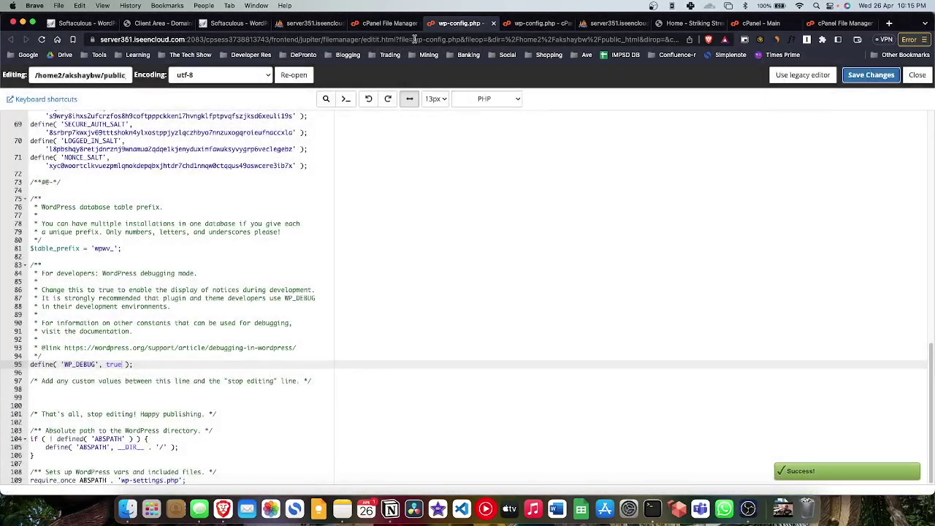
# Retry the WordPress login and examine the debug message about the database connection, the user's permissions and the database name.
pyautogui.press('super+grave')
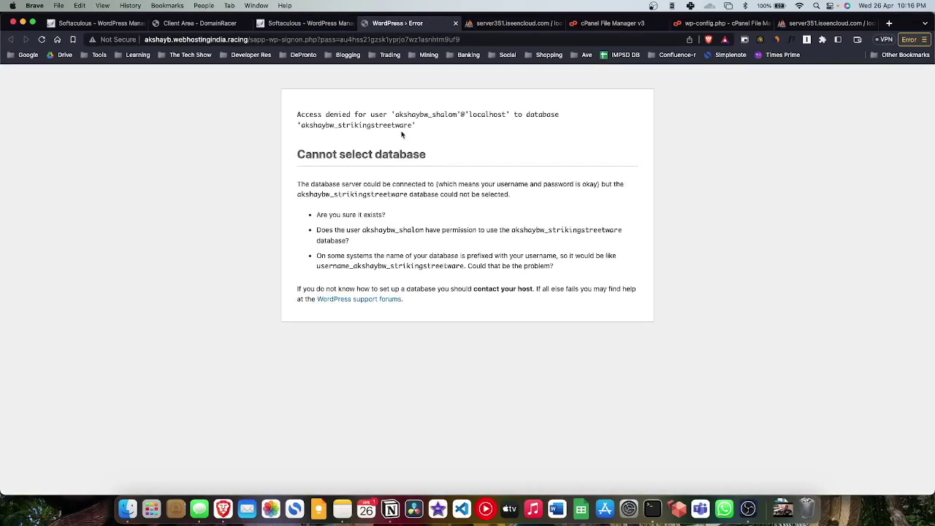
pyautogui.moveTo(365, 111); pyautogui.dragTo(513, 112)
pyautogui.click(530, 152)
pyautogui.moveTo(437, 110); pyautogui.dragTo(500, 111)
pyautogui.click(488, 150)
pyautogui.moveTo(341, 184); pyautogui.dragTo(426, 183)
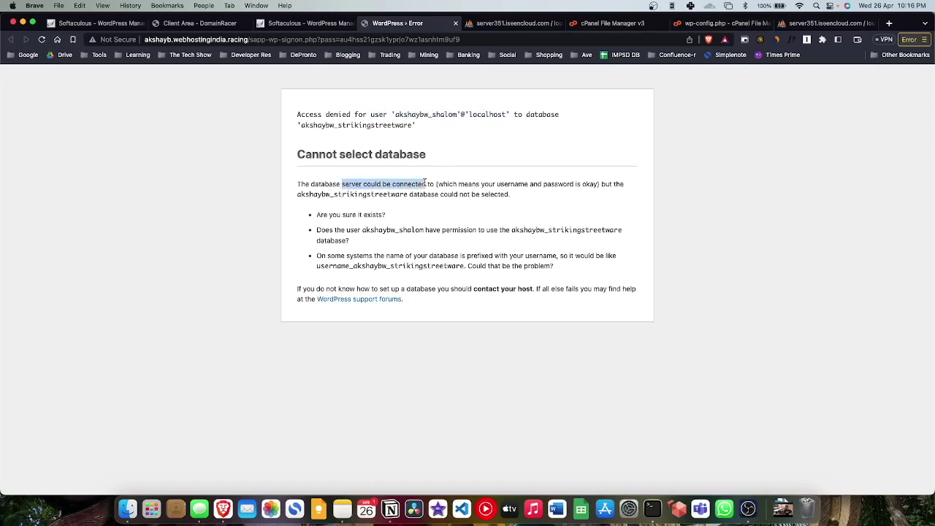
pyautogui.click(485, 182)
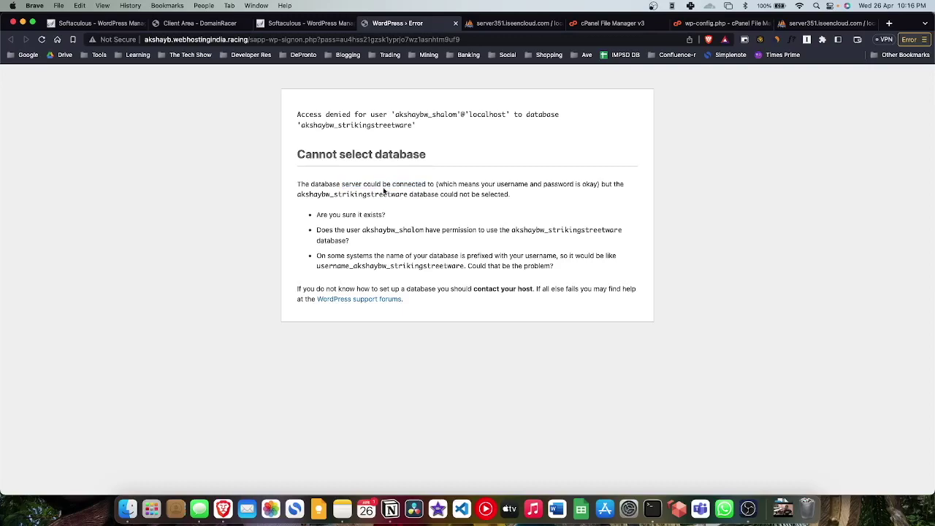
pyautogui.moveTo(356, 187); pyautogui.dragTo(577, 184)
pyautogui.click(520, 201)
pyautogui.moveTo(410, 194); pyautogui.dragTo(473, 191)
pyautogui.click(469, 211)
pyautogui.moveTo(366, 234); pyautogui.dragTo(388, 232)
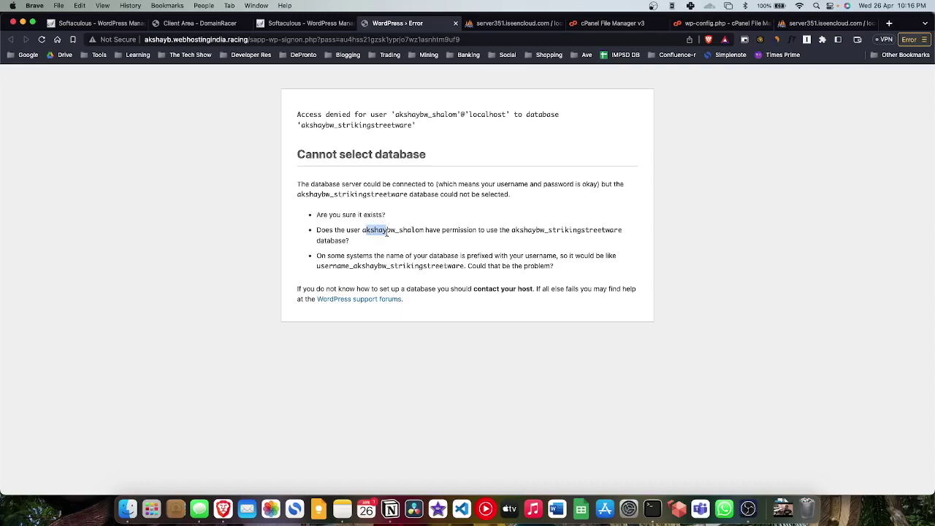
pyautogui.click(493, 233)
pyautogui.moveTo(445, 241); pyautogui.dragTo(393, 232)
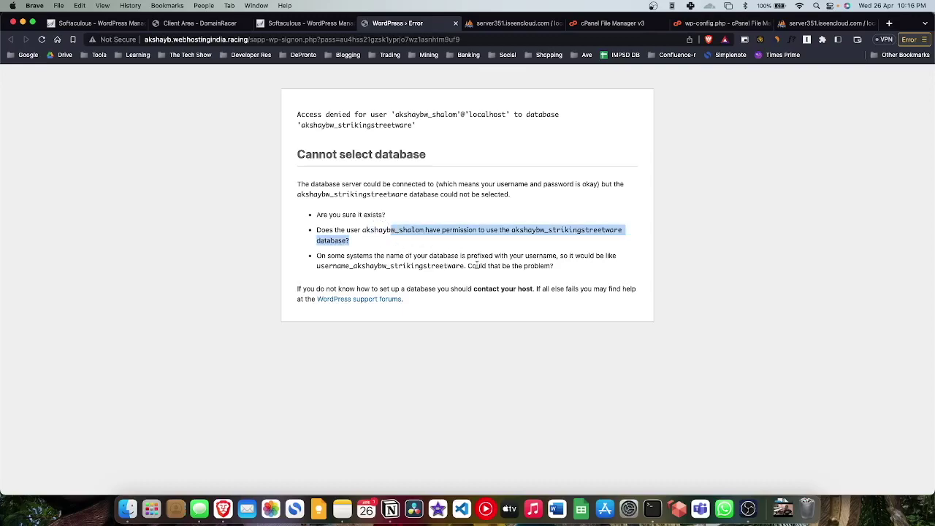
pyautogui.click(548, 266)
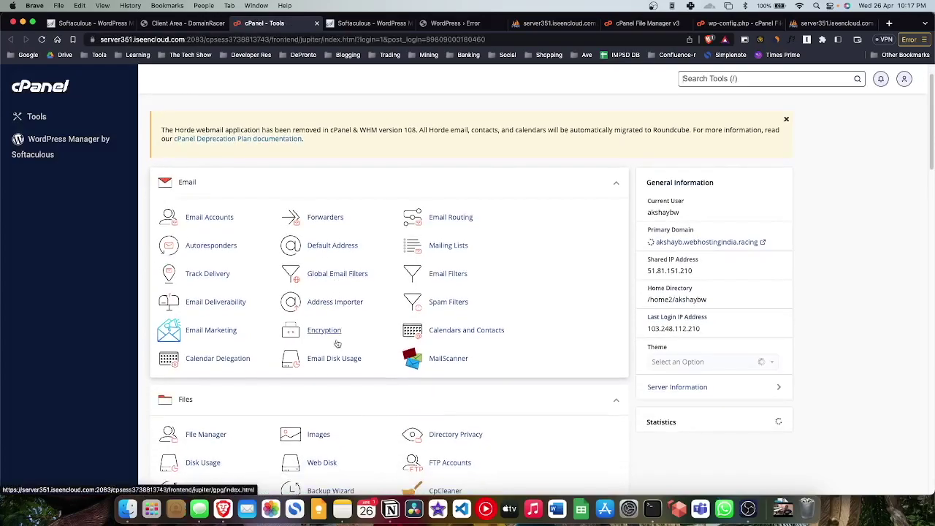
# Add the existing MySQL user to the strikingstreetware database in cPanel and grant it ALL PRIVILEGES.
pyautogui.scroll(-5, 337, 343)
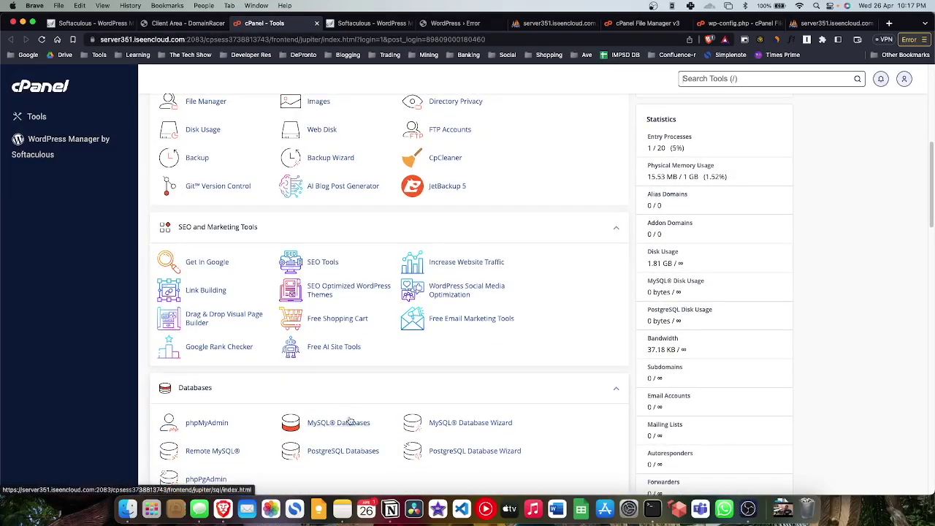
pyautogui.click(352, 430)
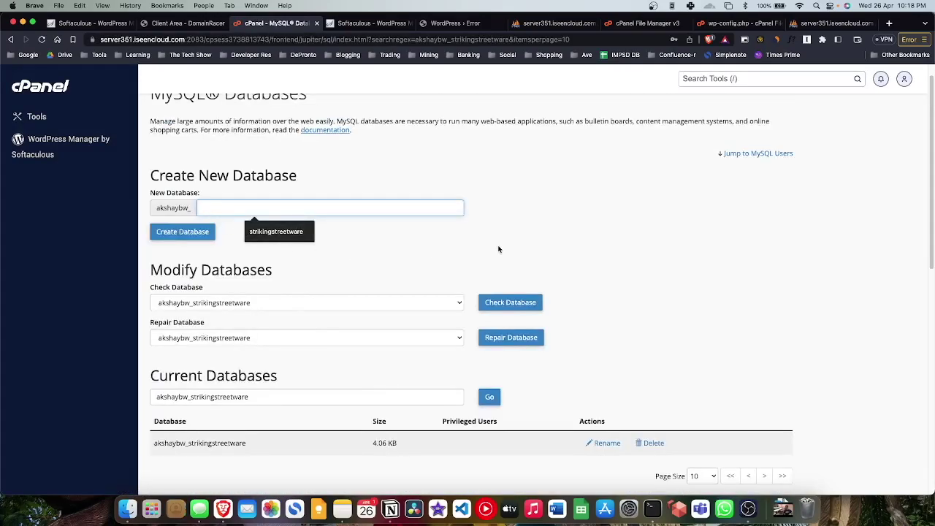
pyautogui.click(725, 155)
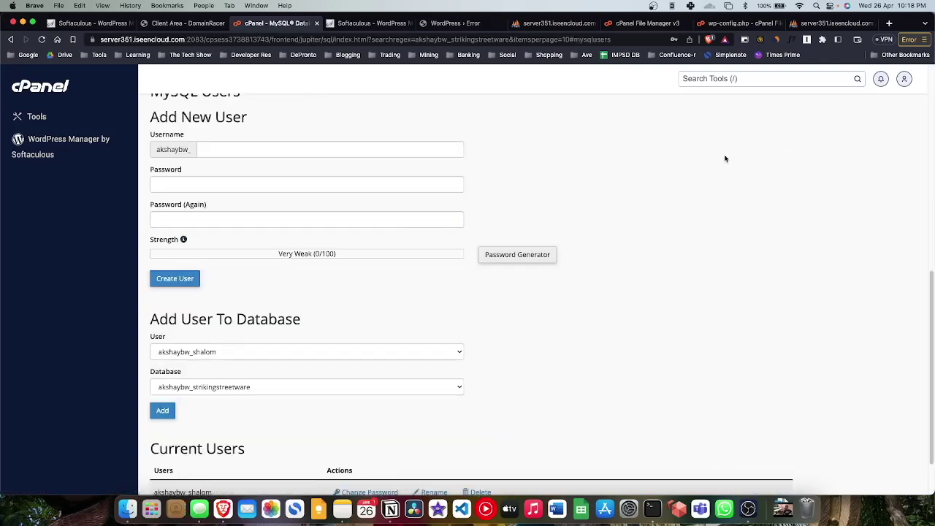
pyautogui.scroll(-1, 483, 325)
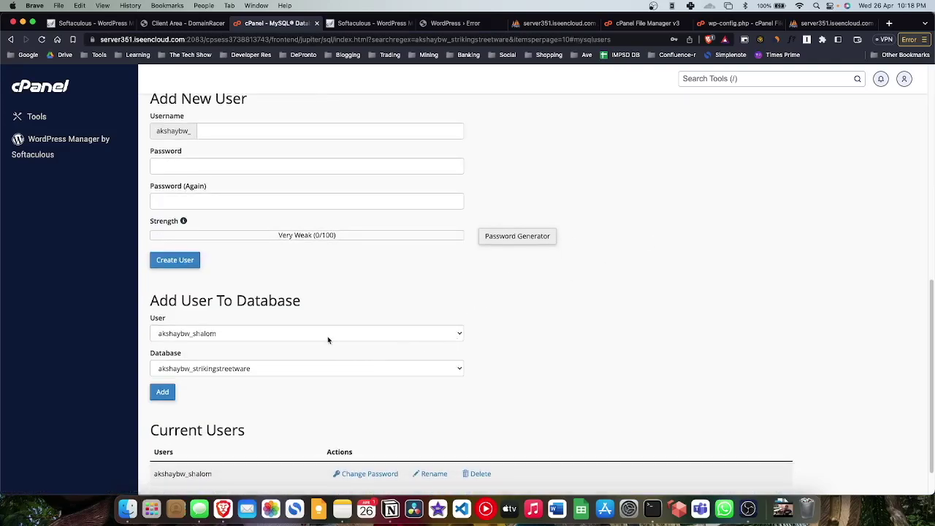
pyautogui.click(320, 369)
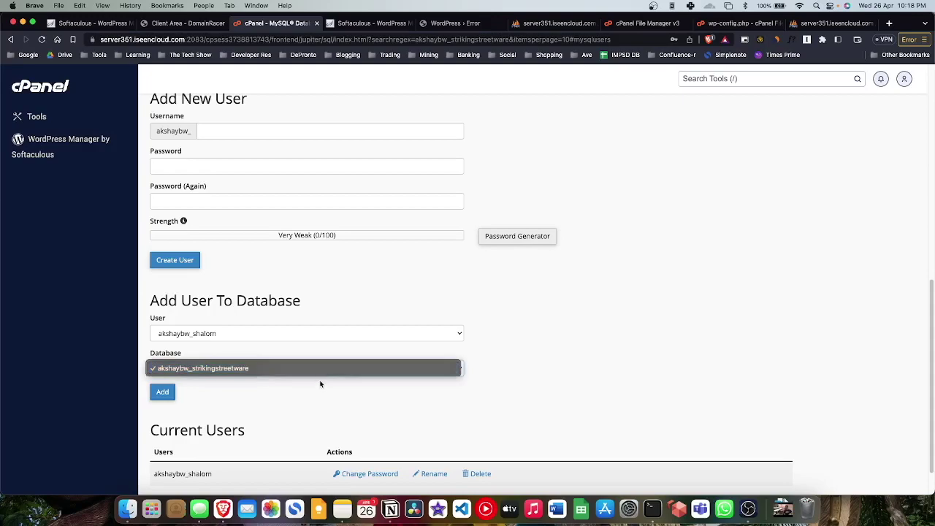
pyautogui.click(320, 387)
pyautogui.scroll(-2, 321, 392)
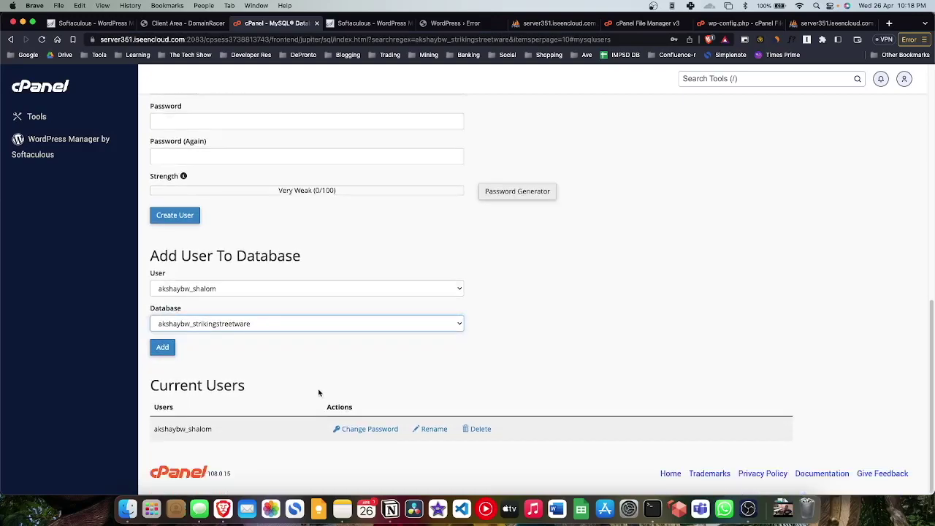
pyautogui.click(162, 348)
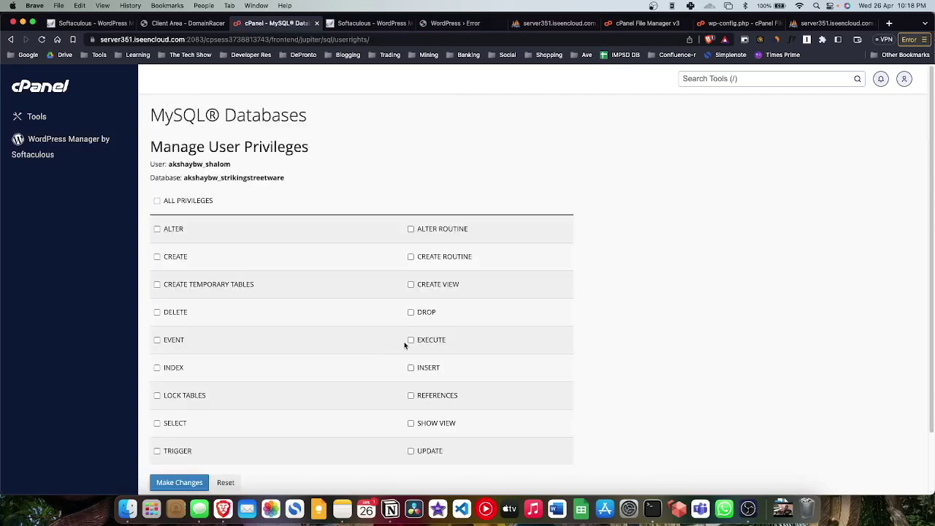
pyautogui.click(157, 201)
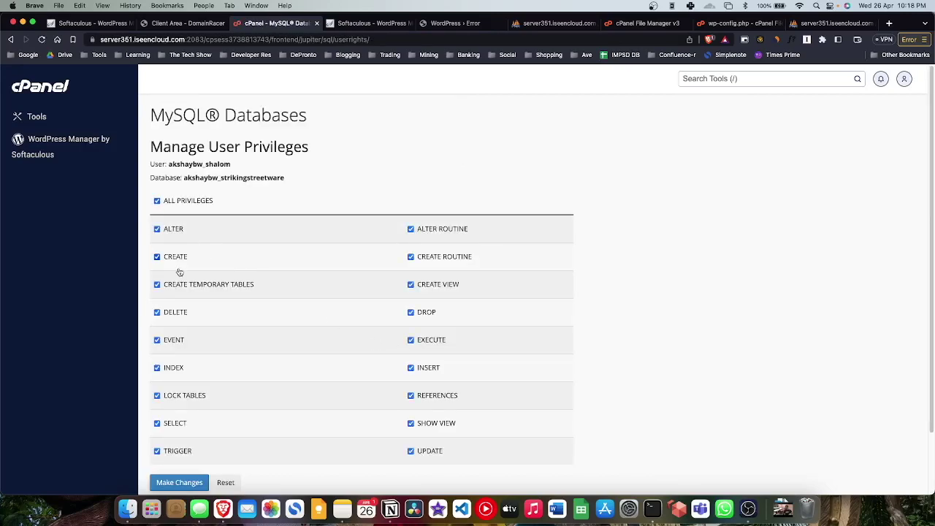
pyautogui.click(180, 484)
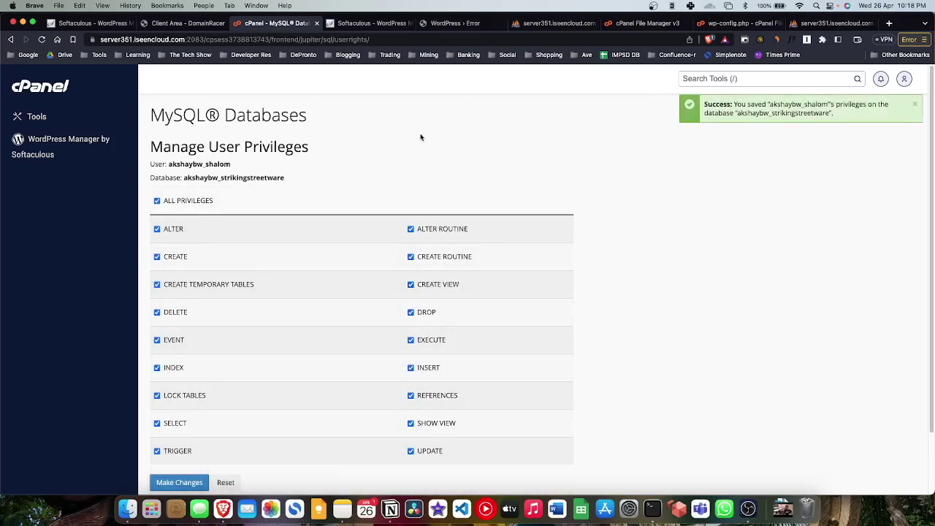
# Return to the WordPress error page and reload it to retest the database connection.
pyautogui.click(380, 23)
pyautogui.click(457, 22)
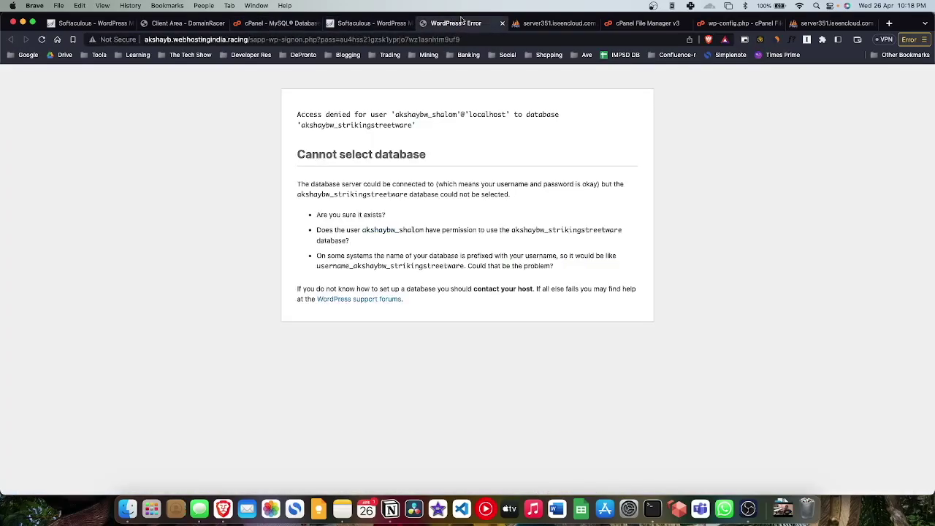
pyautogui.click(42, 38)
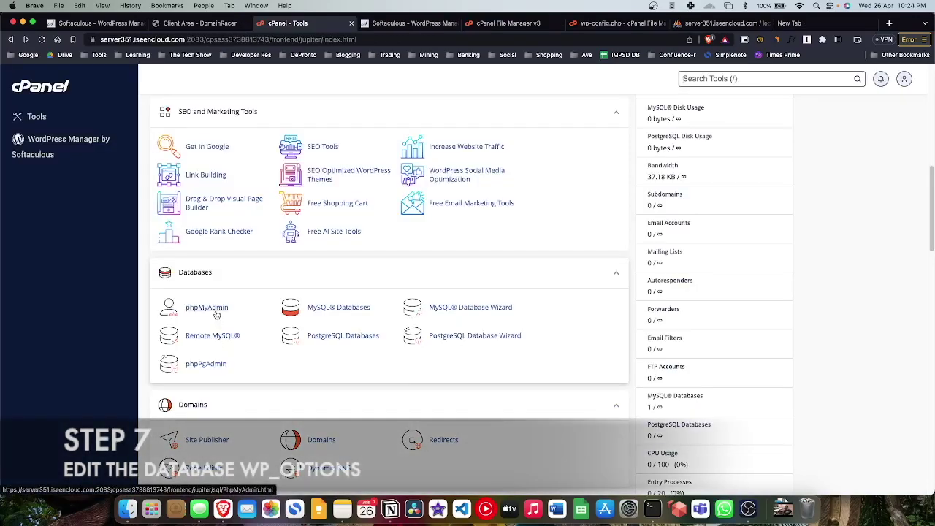
# Open the strikingstreetware database in phpMyAdmin from cPanel and browse its wpwv_options table.
pyautogui.click(215, 314)
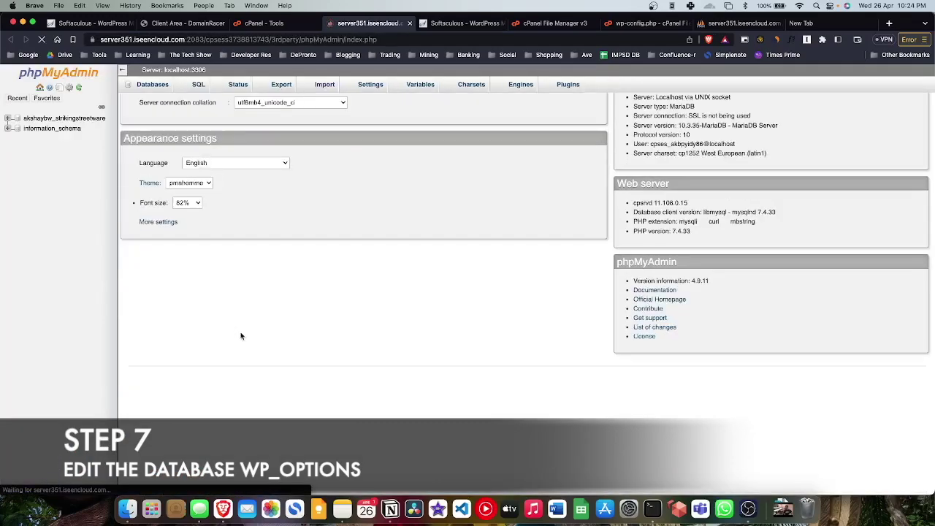
pyautogui.click(29, 120)
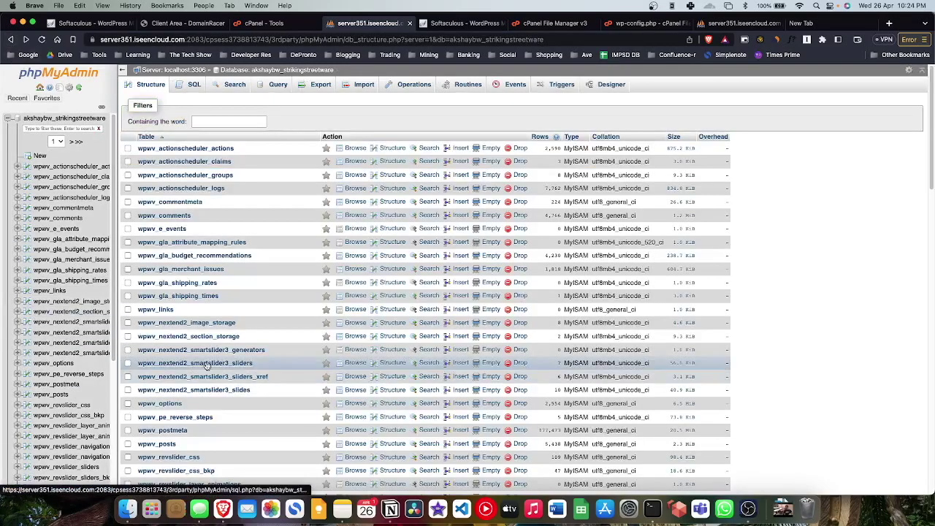
pyautogui.scroll(-1, 206, 365)
pyautogui.click(160, 398)
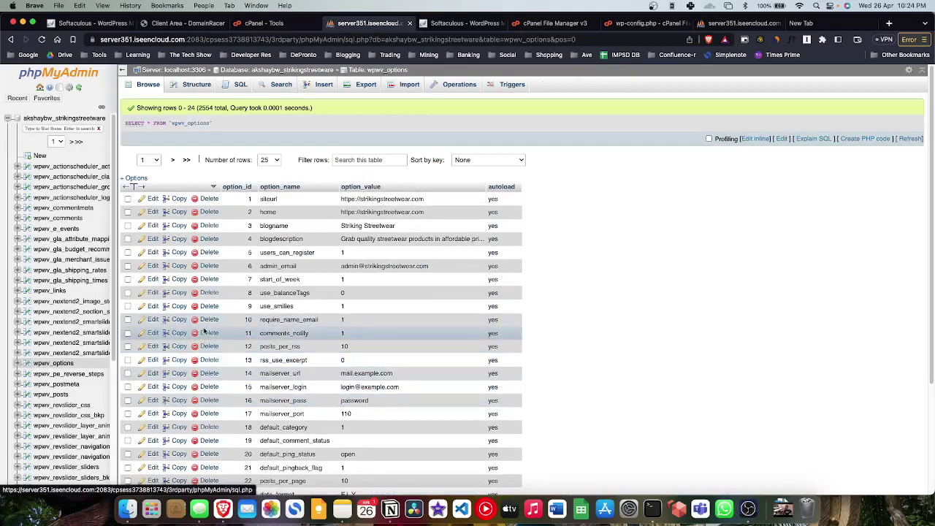
pyautogui.click(153, 199)
pyautogui.moveTo(460, 164); pyautogui.dragTo(331, 163)
pyautogui.write('http://akshayb.webhostingindia.racing')
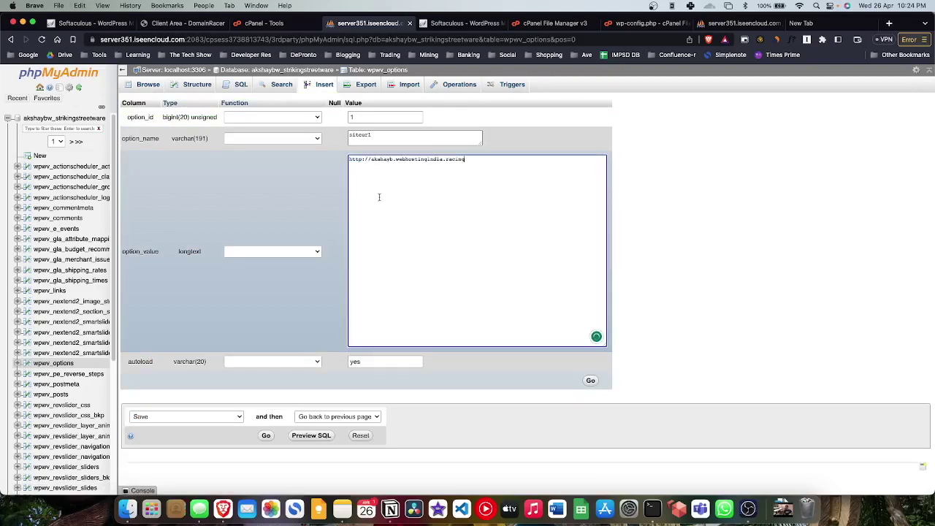
pyautogui.click(268, 436)
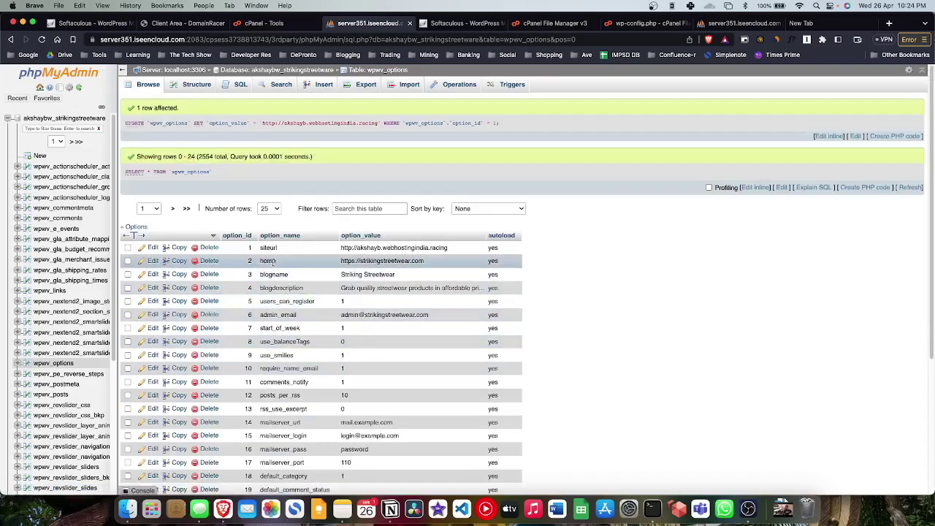
pyautogui.click(155, 261)
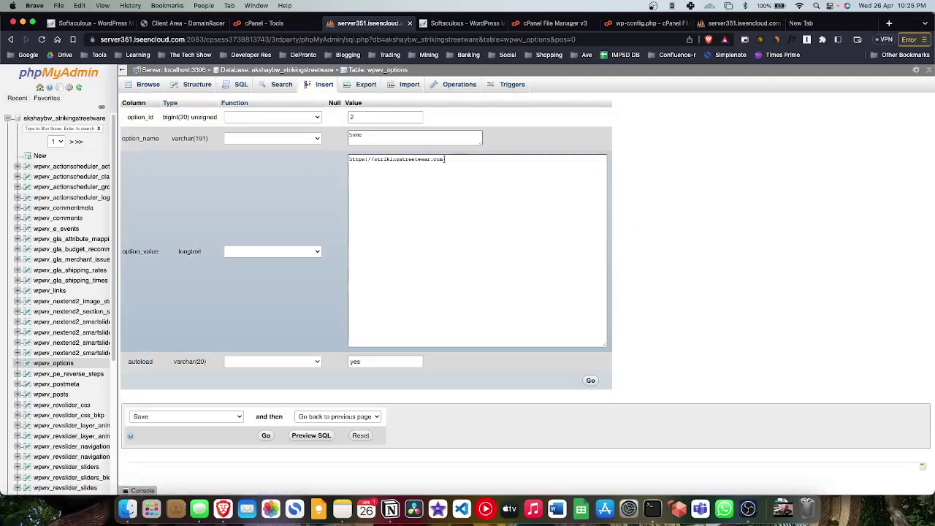
pyautogui.moveTo(444, 159); pyautogui.dragTo(333, 164)
pyautogui.write('http://akshayb.webhostingindia.racing')
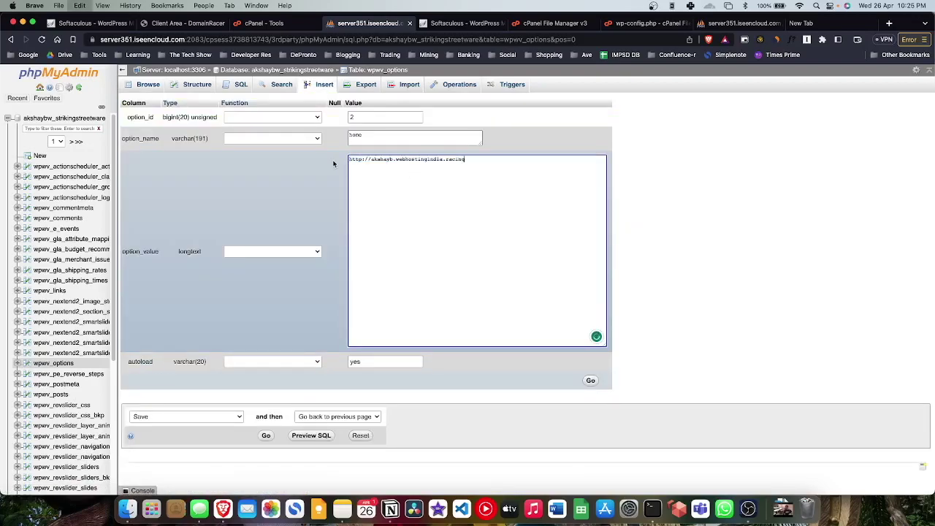
pyautogui.click(267, 435)
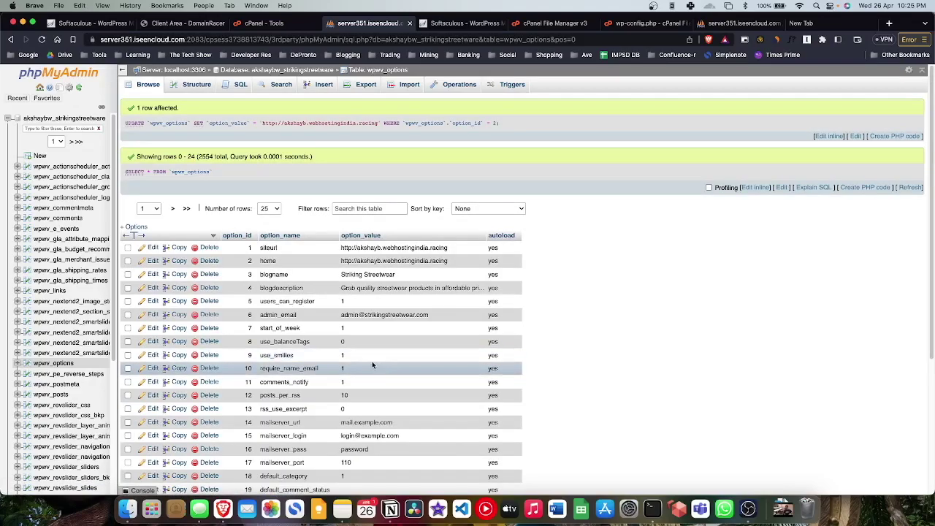
# Open the migrated site's WordPress dashboard, then visit the Striking Streetwear home page and look through it.
pyautogui.click(643, 22)
pyautogui.click(461, 23)
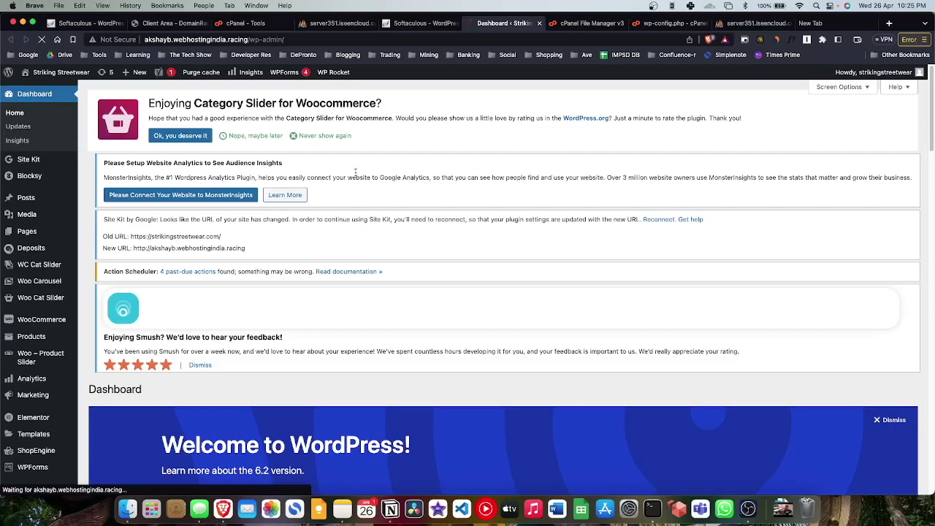
pyautogui.moveTo(58, 73)
pyautogui.click(48, 93)
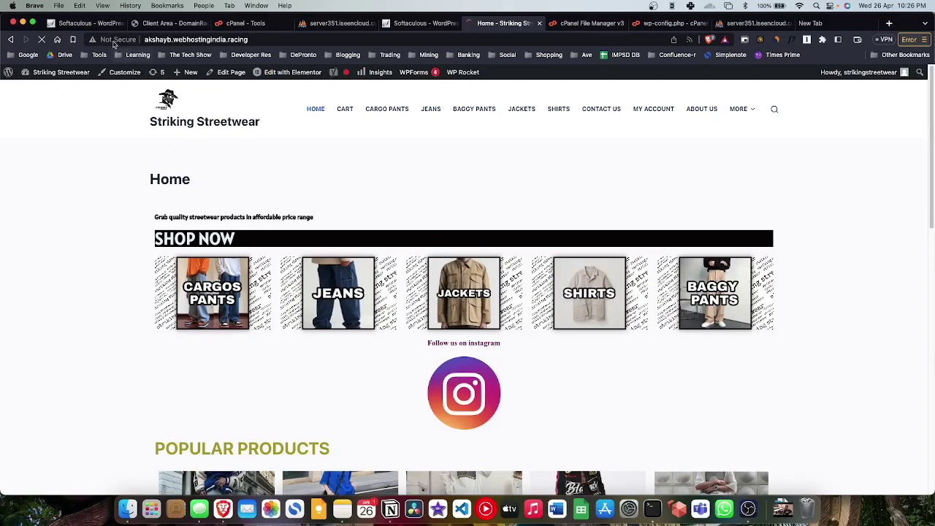
pyautogui.click(116, 41)
pyautogui.scroll(-10, 151, 273)
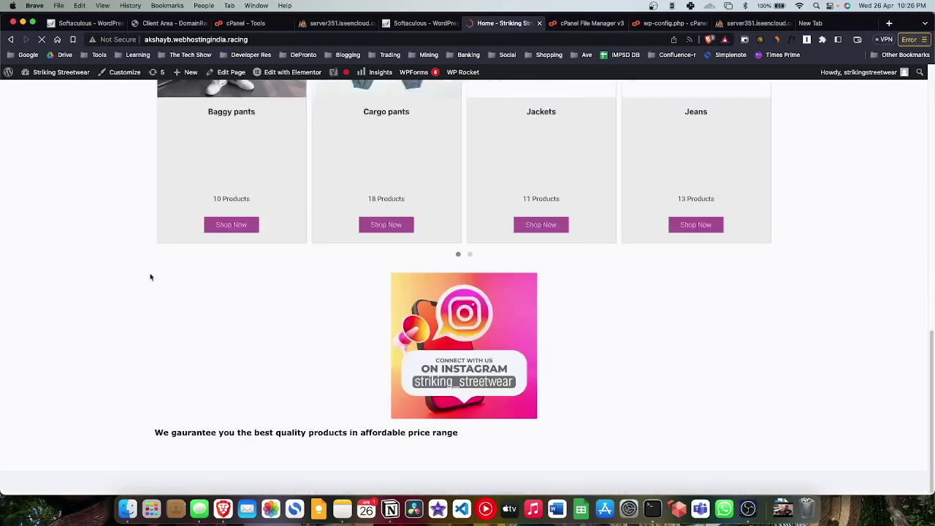